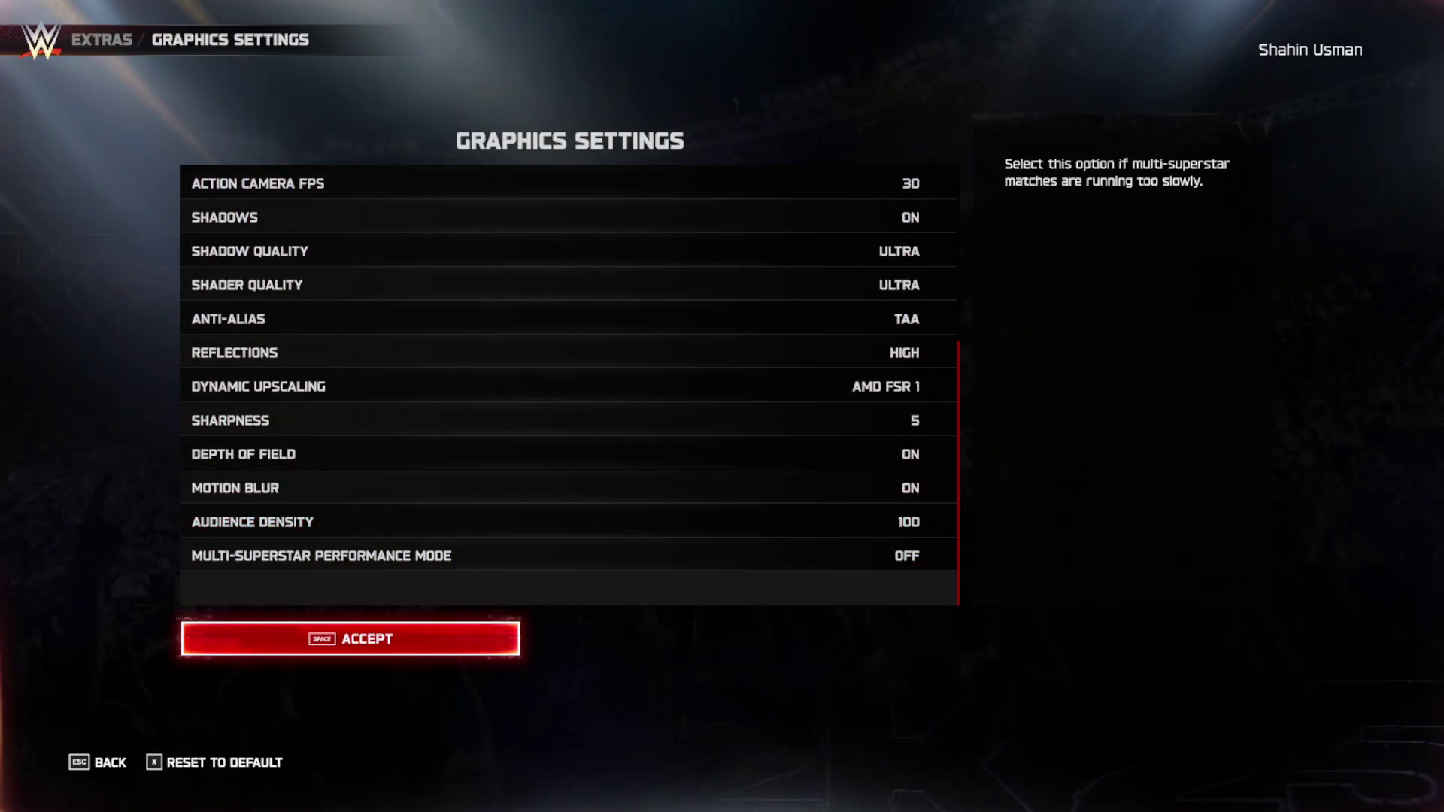
# Accept the changed WWE 2K25 graphics settings and back out to the quit-game prompt.
pyautogui.press('Return')
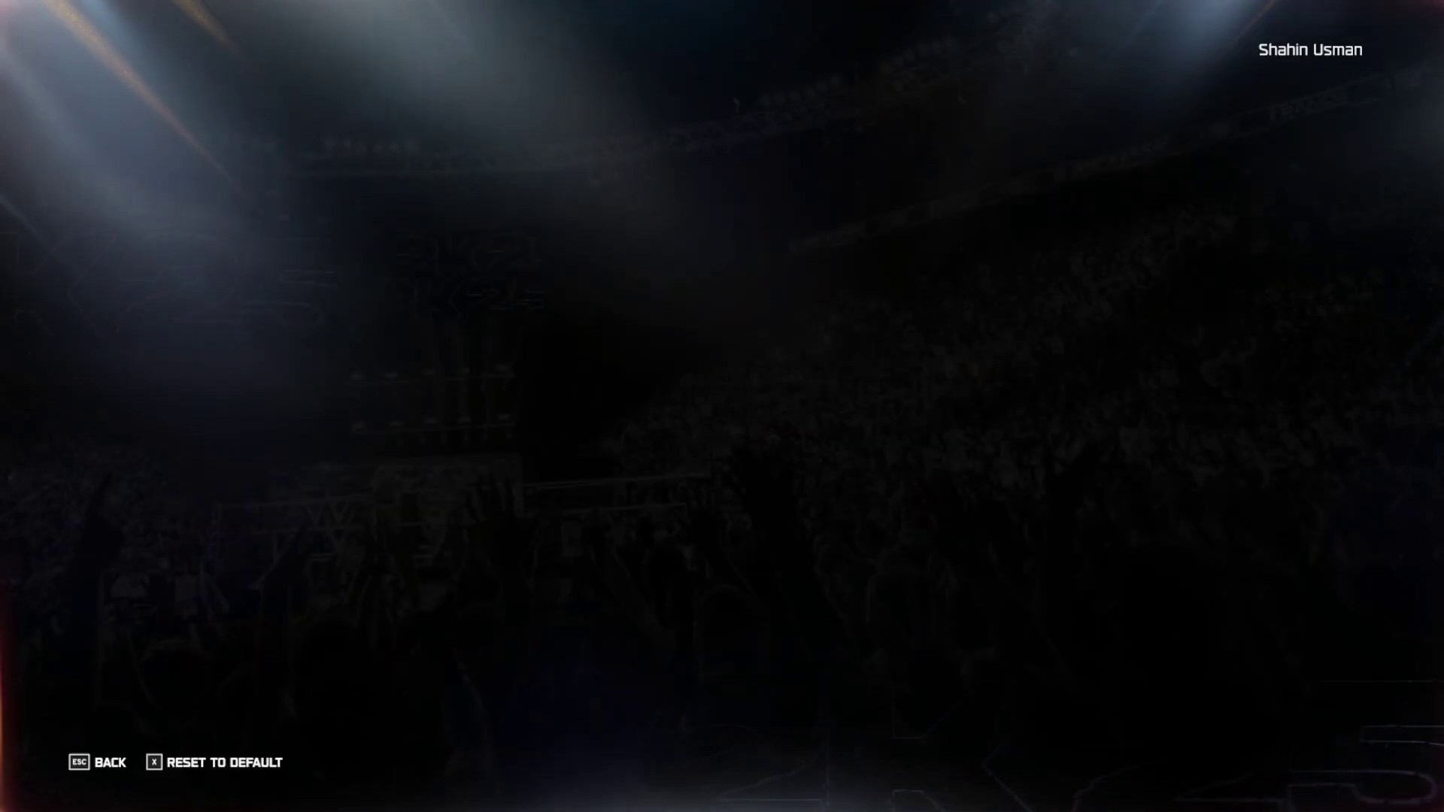
pyautogui.press('Escape')
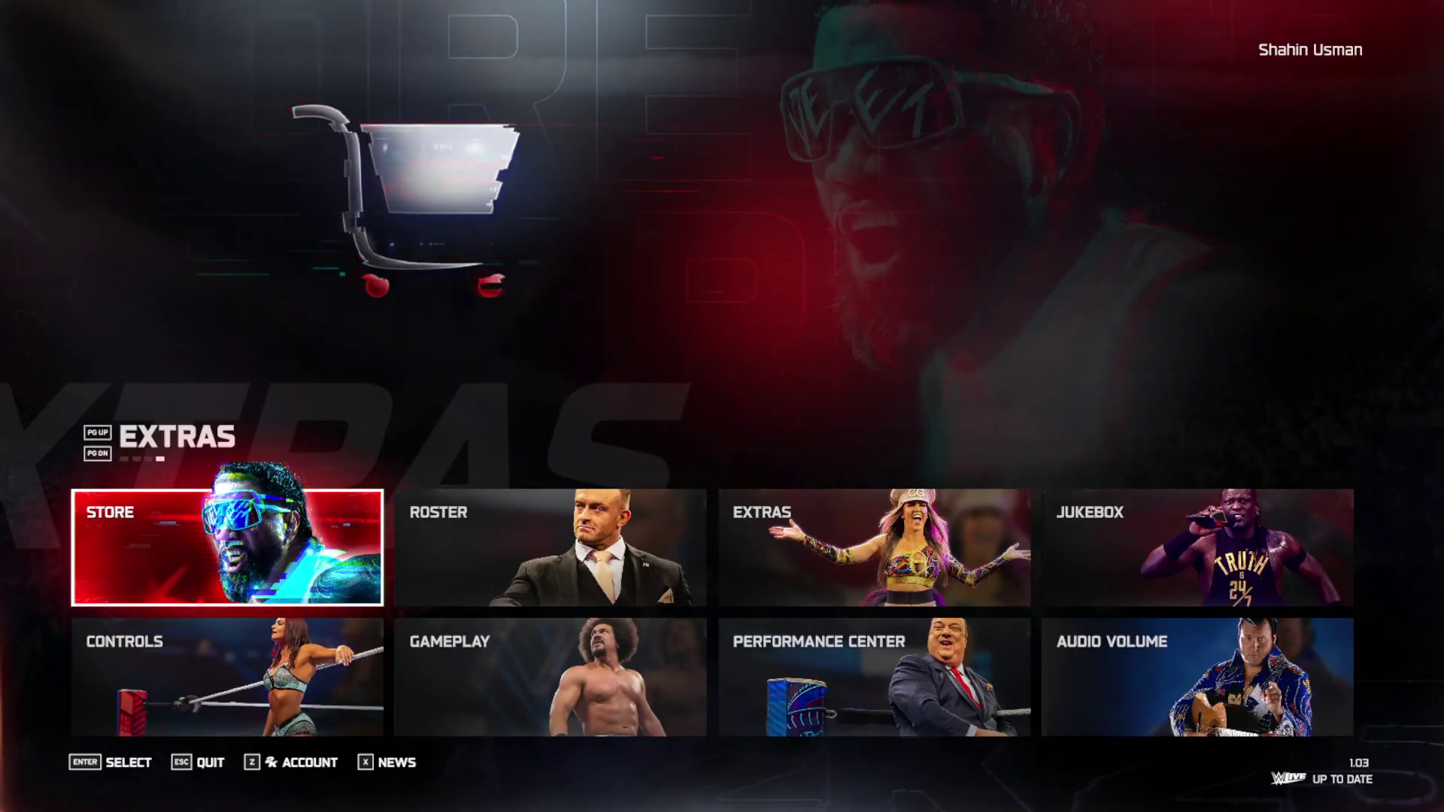
pyautogui.press('Escape')
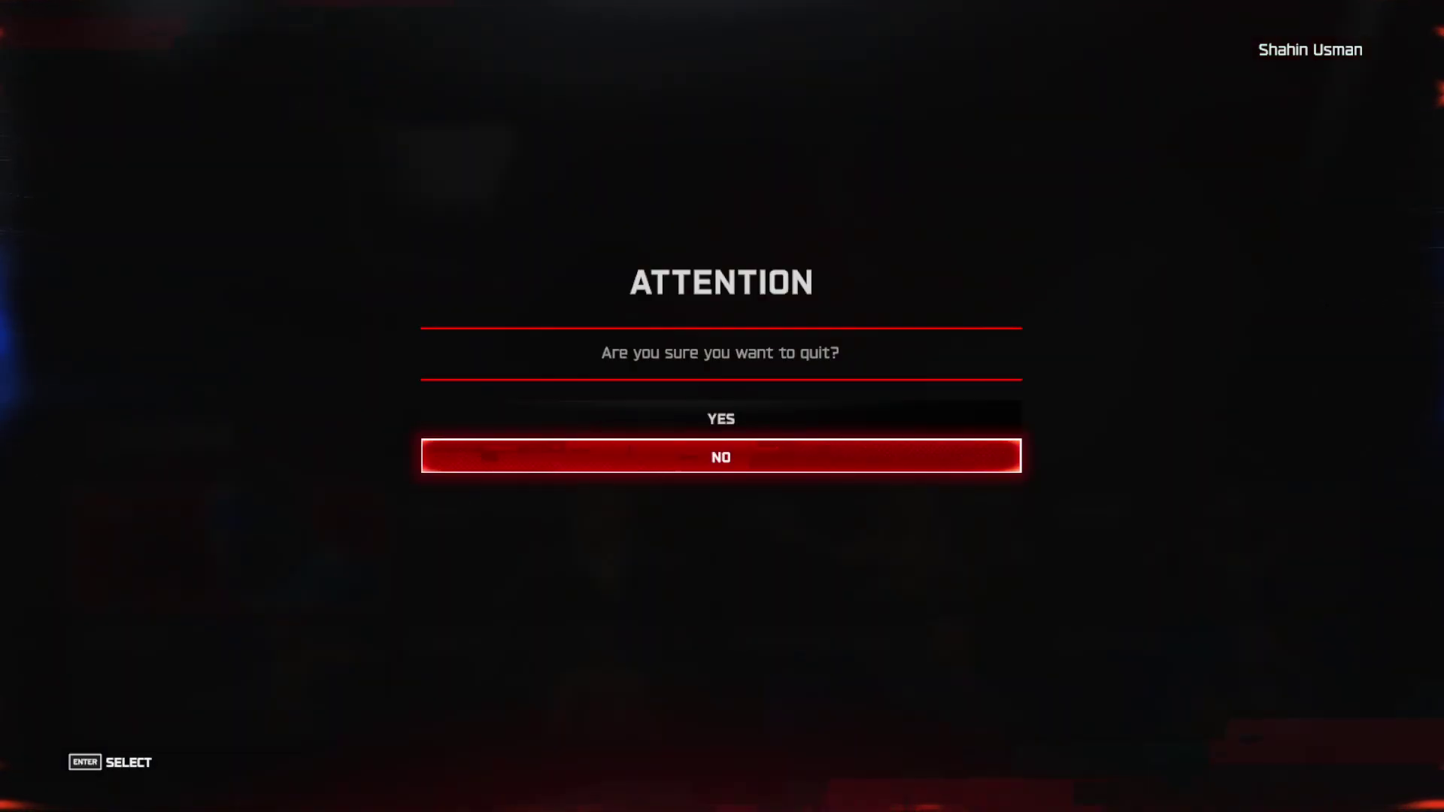
pyautogui.press('Escape')
# Quit WWE 2K25, review the Step 2 refresh-rate note in Word, then minimize the notes.
pyautogui.hotkey('alt', 'Tab')
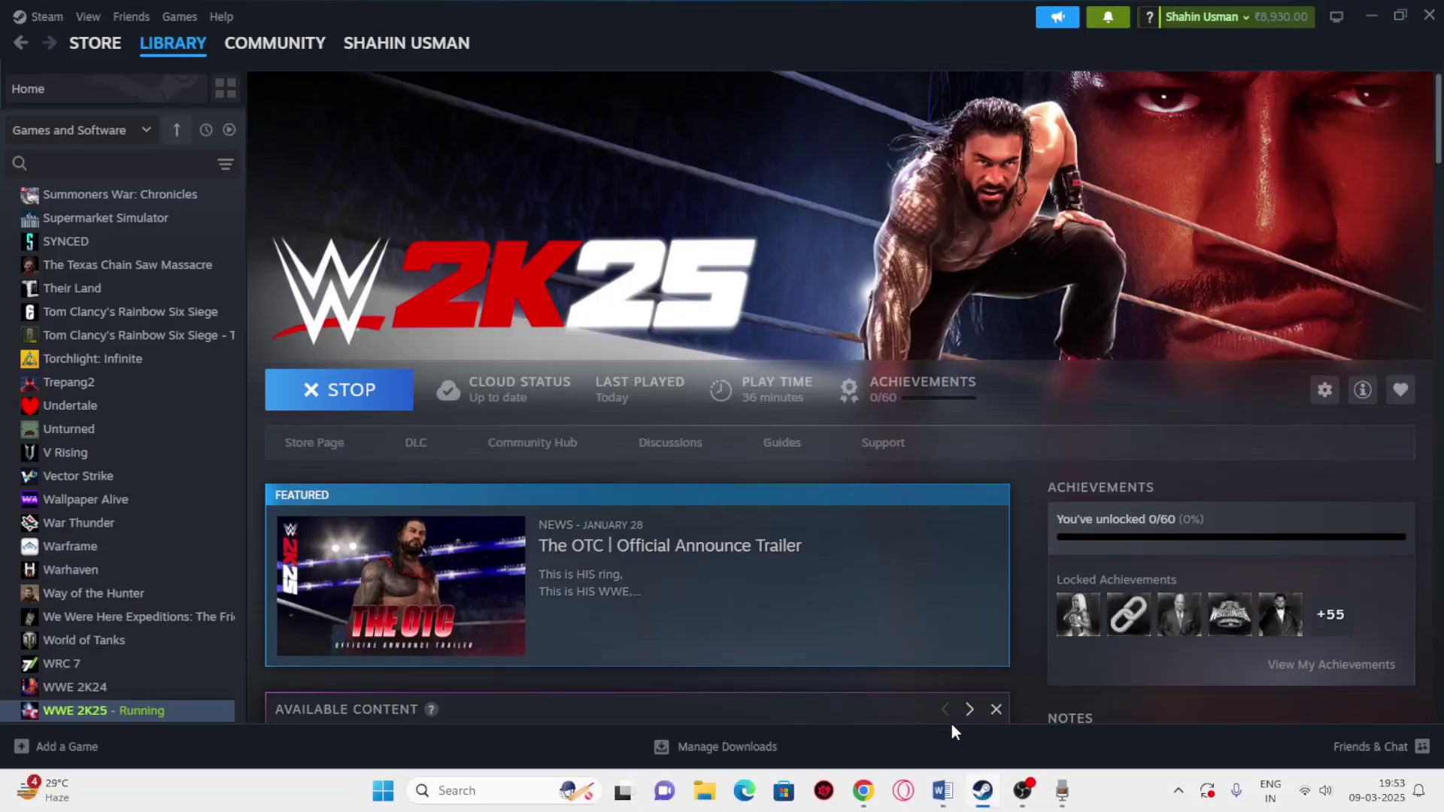
pyautogui.click(943, 791)
pyautogui.moveTo(566, 368); pyautogui.dragTo(828, 395)
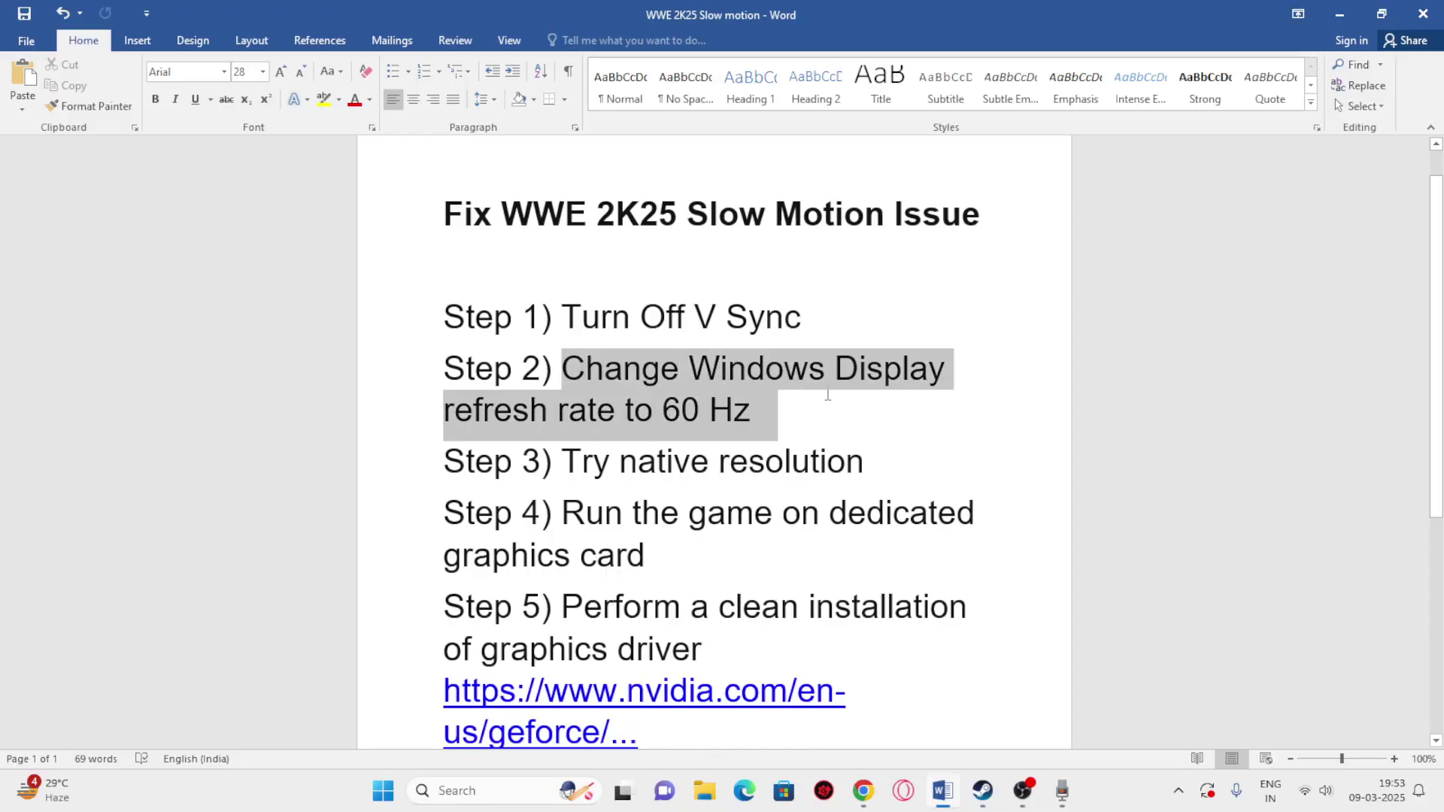
pyautogui.click(823, 426)
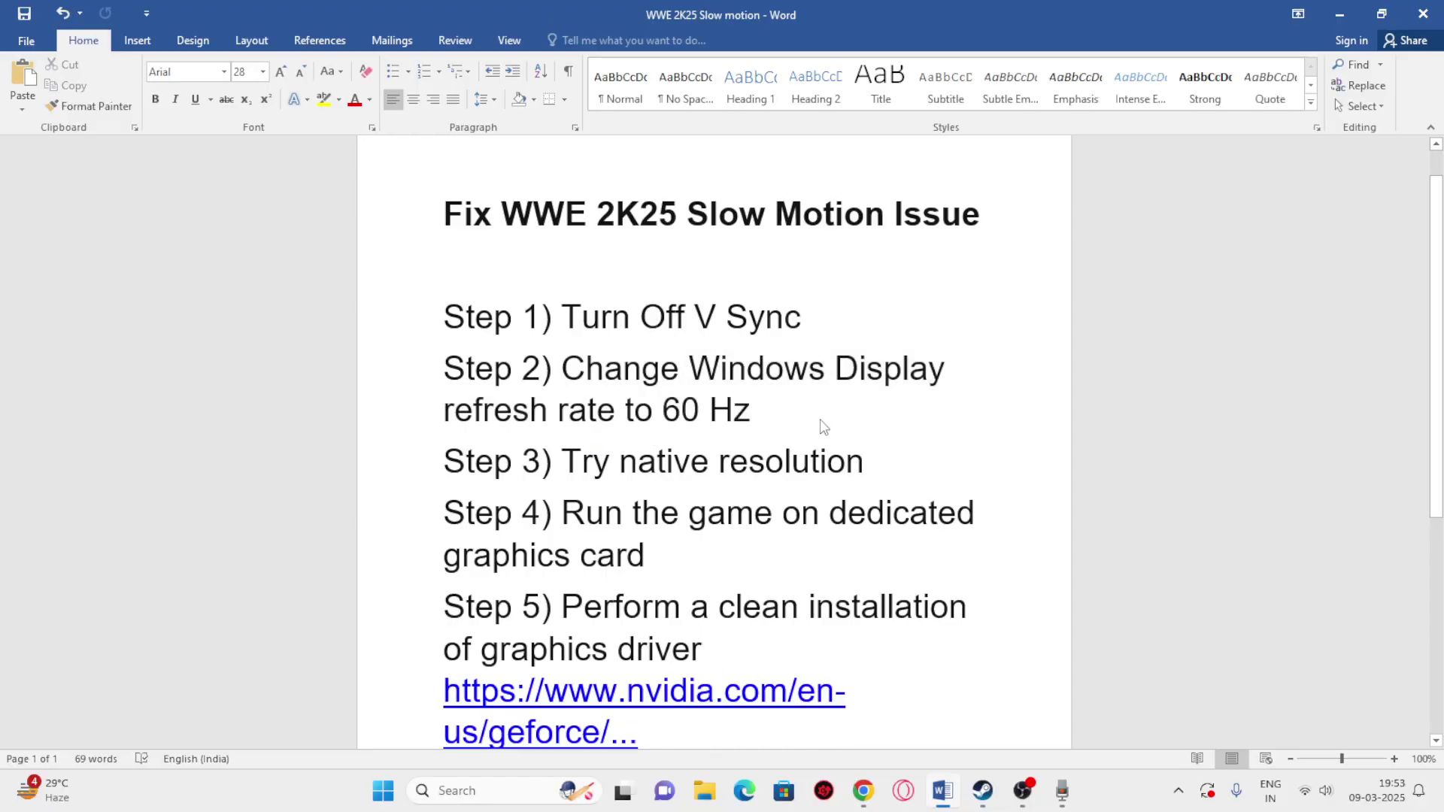
pyautogui.click(1340, 15)
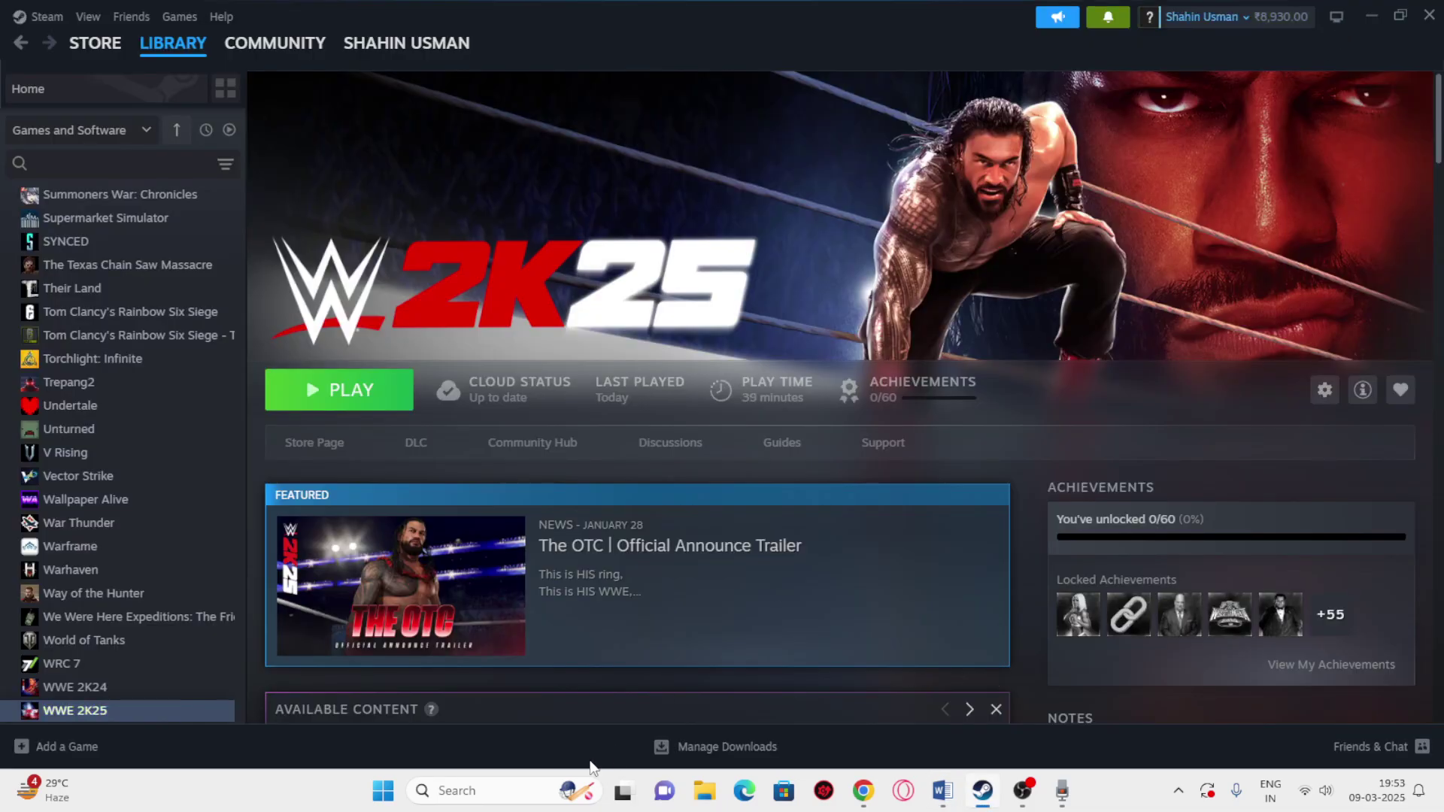
# In Settings, confirm under System > Display > Advanced display that the refresh rate is 60 Hz.
pyautogui.click(500, 786)
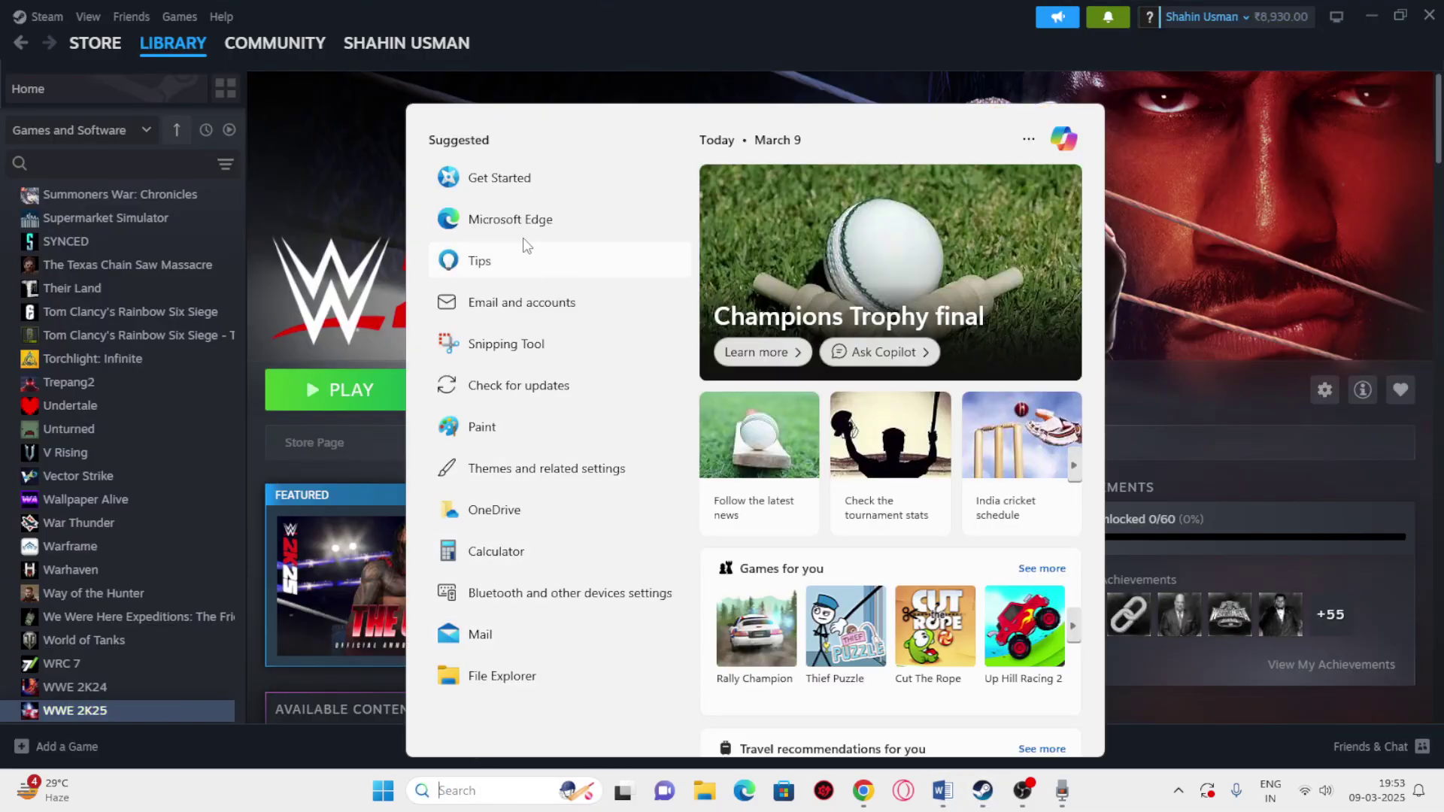
pyautogui.write('settings')
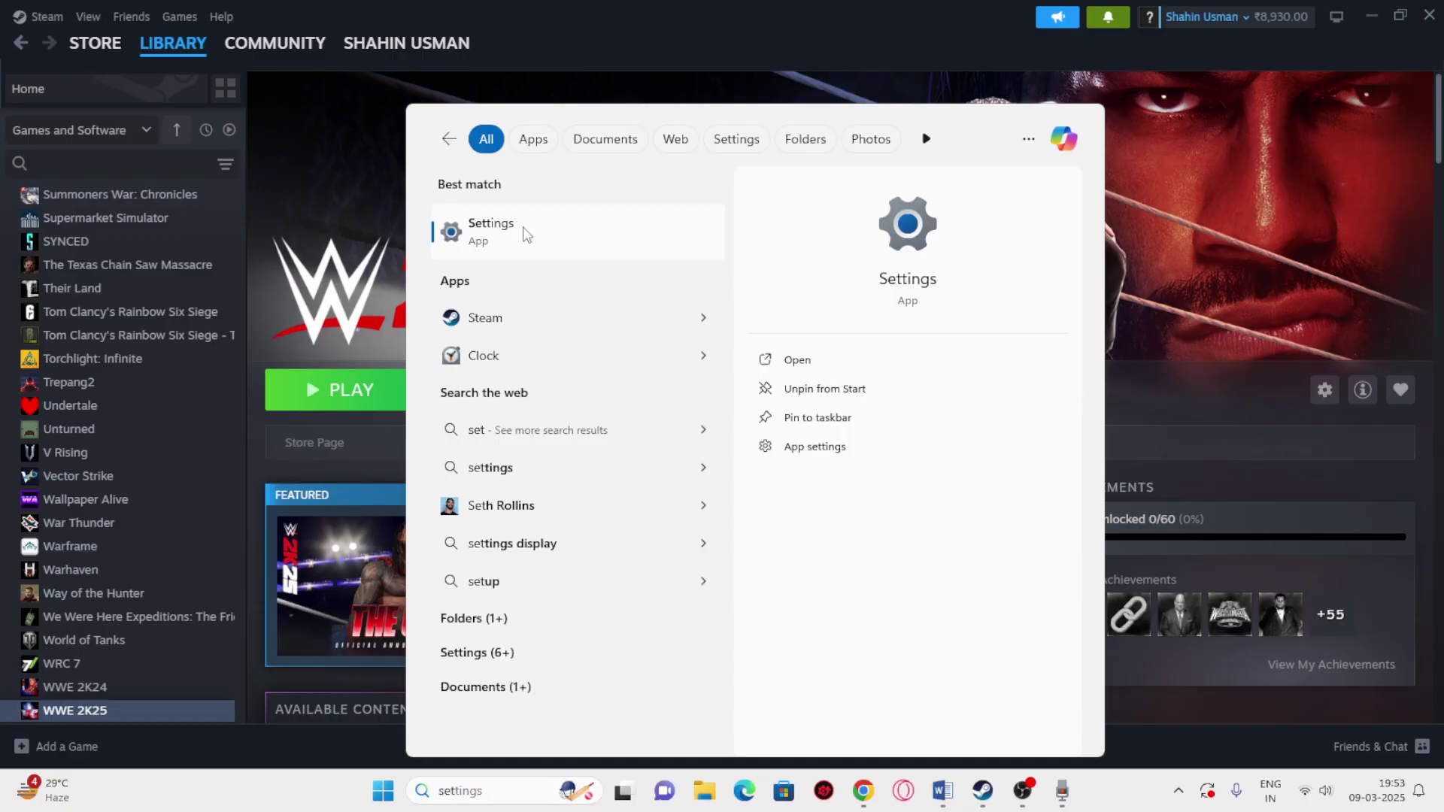
pyautogui.click(527, 235)
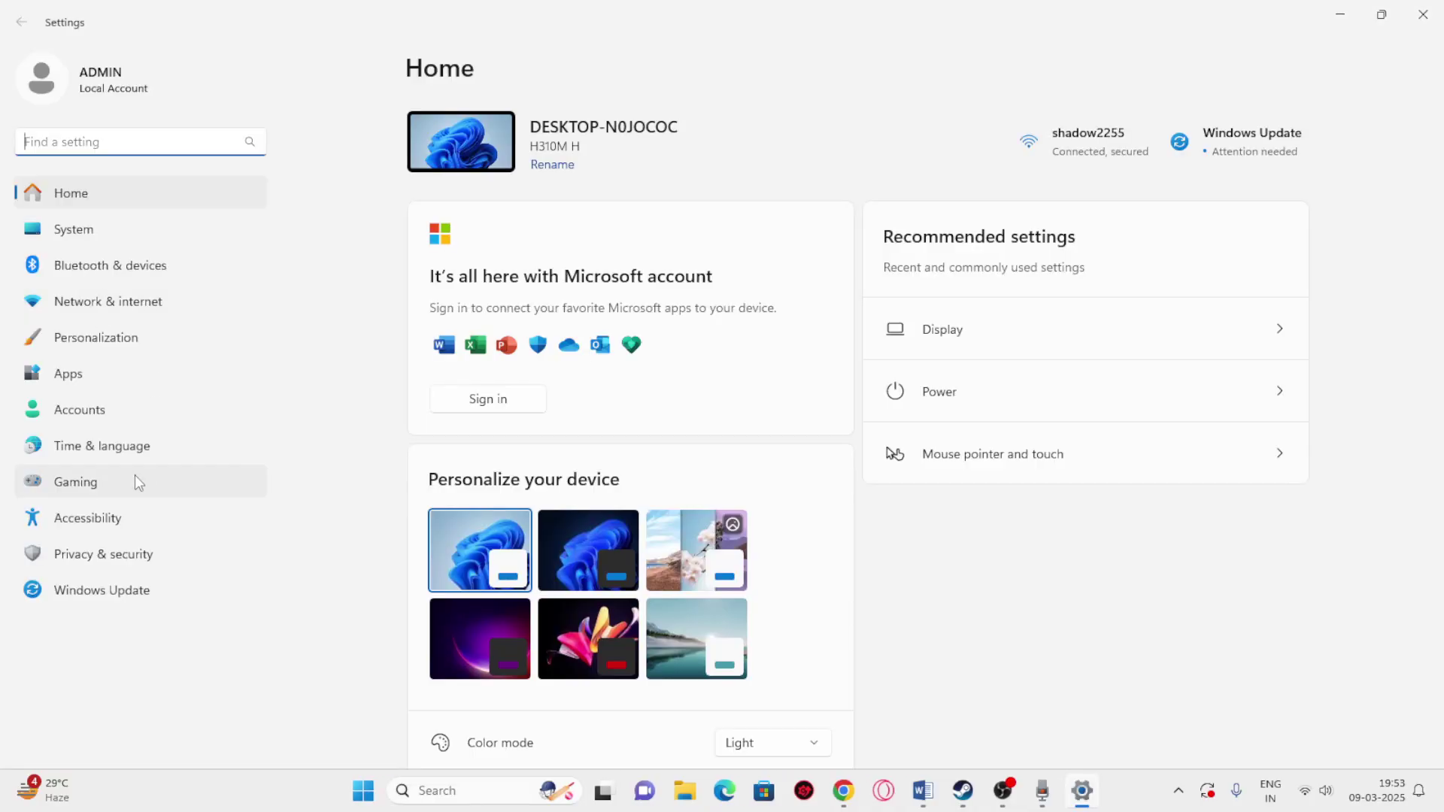
pyautogui.click(89, 230)
pyautogui.click(571, 237)
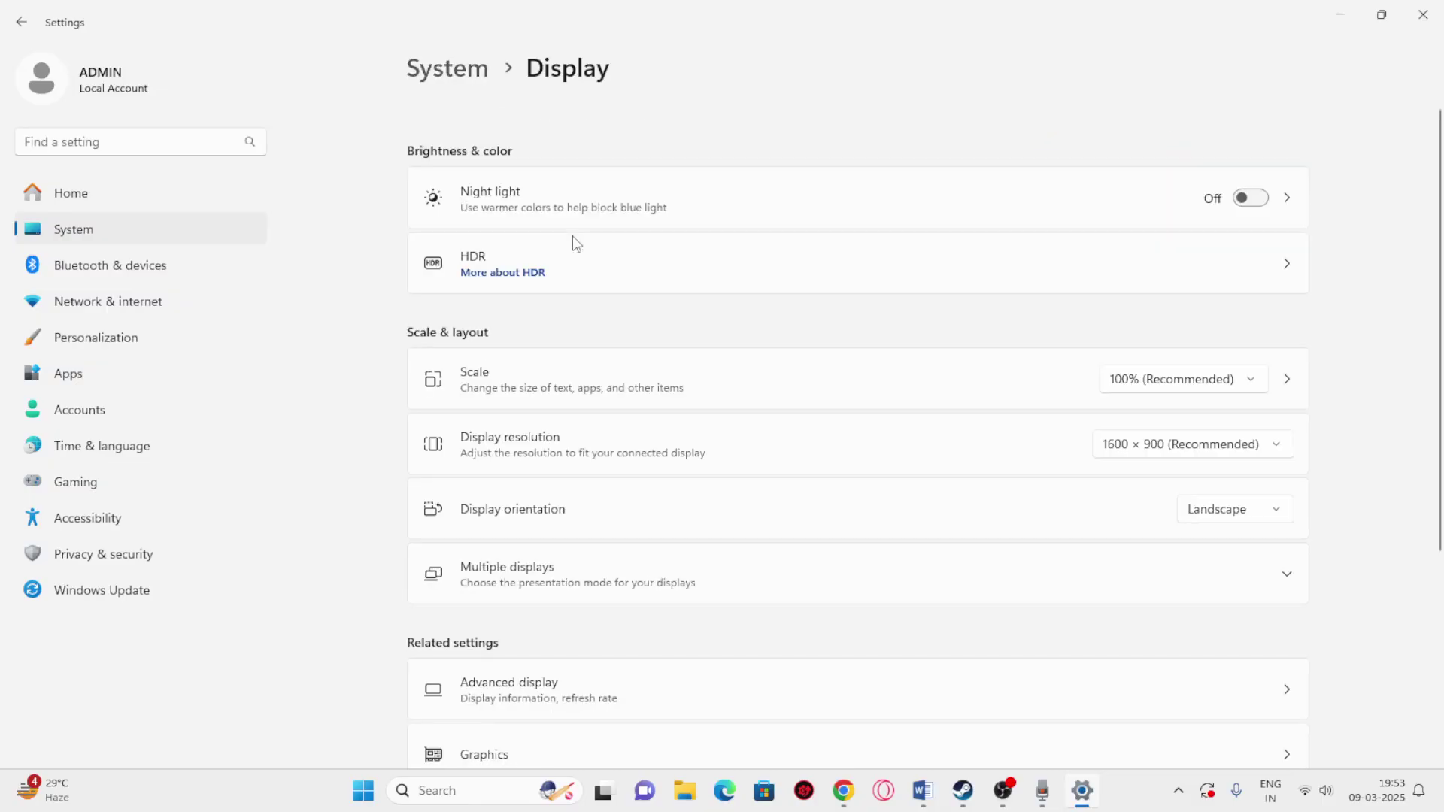
pyautogui.scroll(-1, 557, 438)
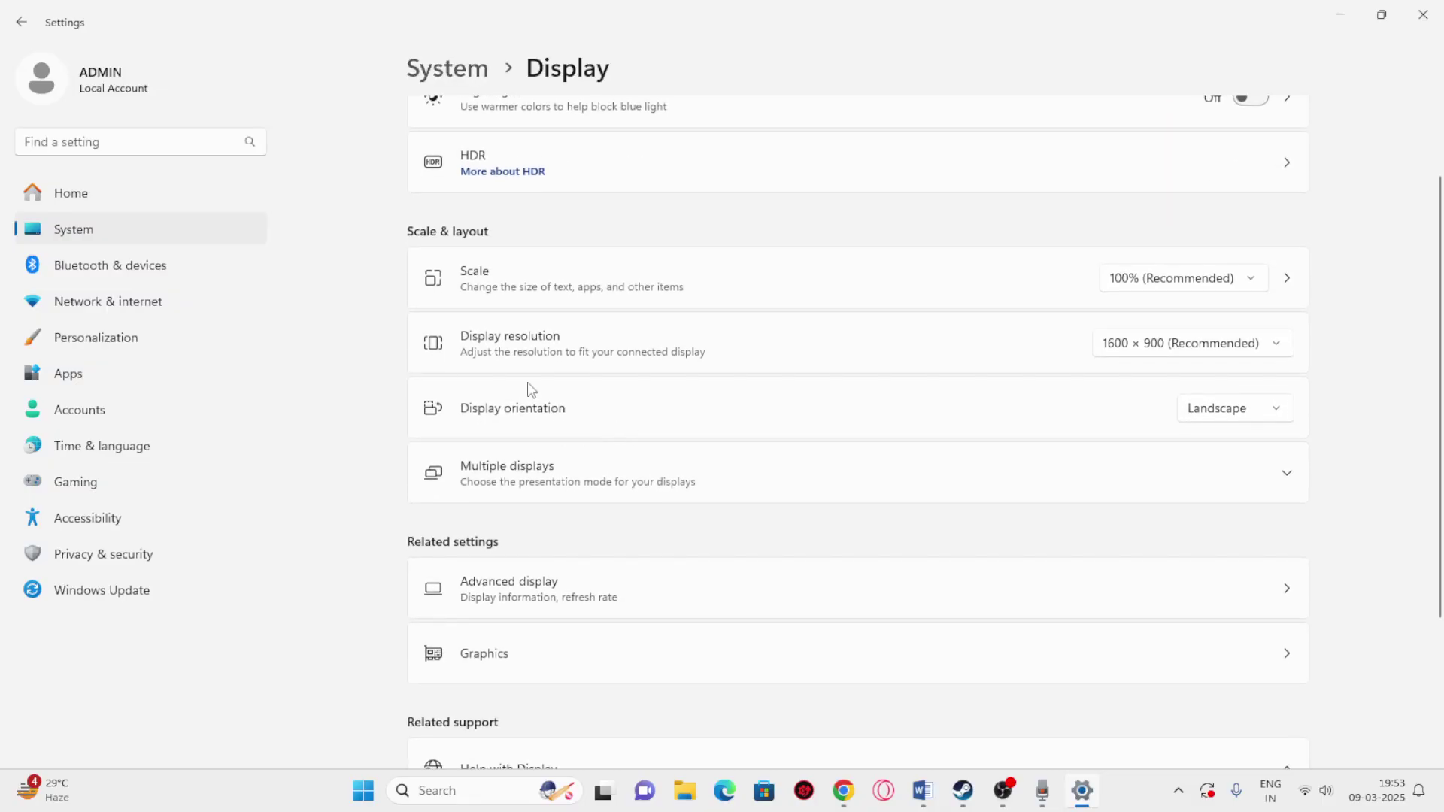
pyautogui.click(515, 587)
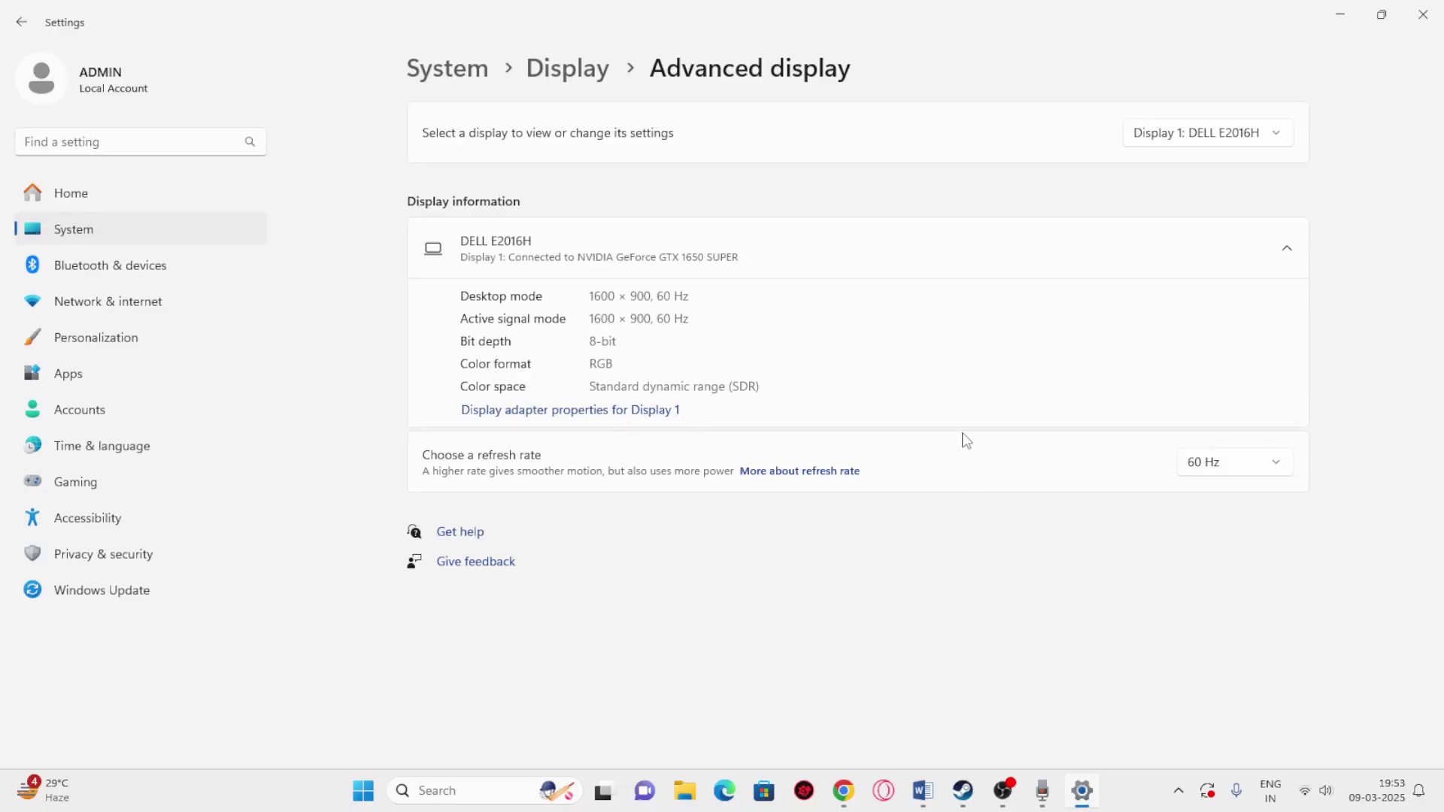
pyautogui.click(29, 20)
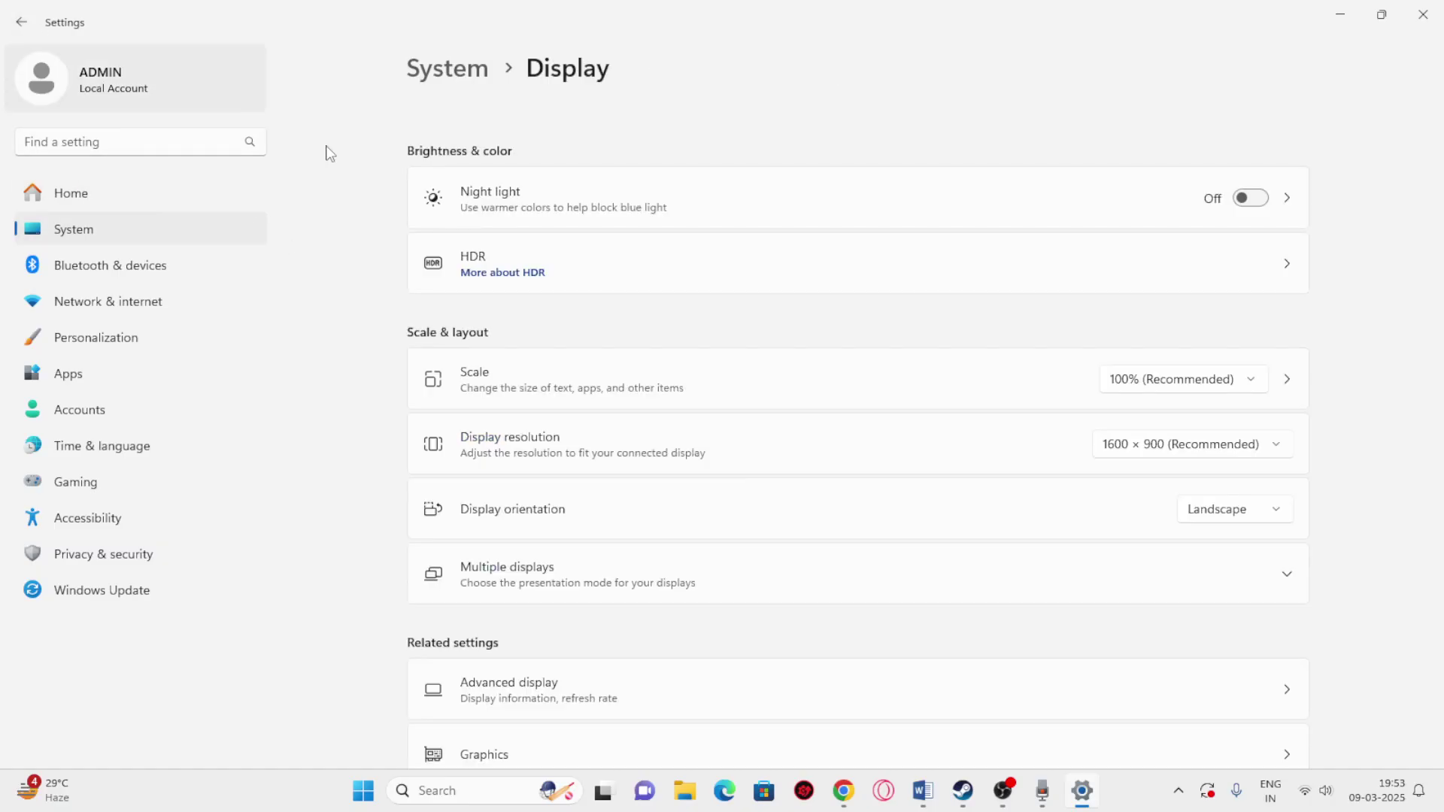
# Review Step 3, 'Try native resolution', in the WWE 2K25 slow-motion notes.
pyautogui.click(923, 791)
pyautogui.scroll(-1, 570, 373)
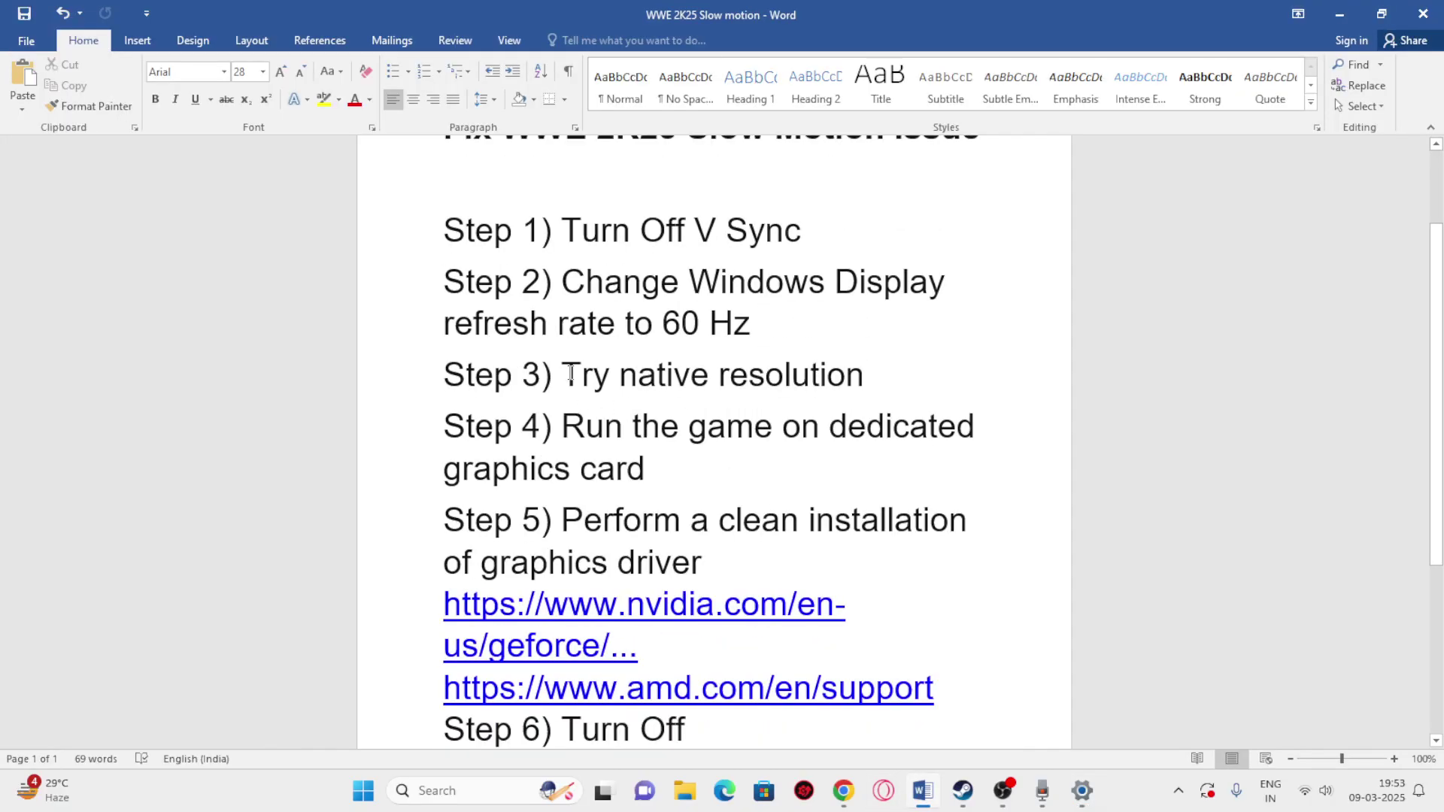
pyautogui.moveTo(566, 373); pyautogui.dragTo(849, 376)
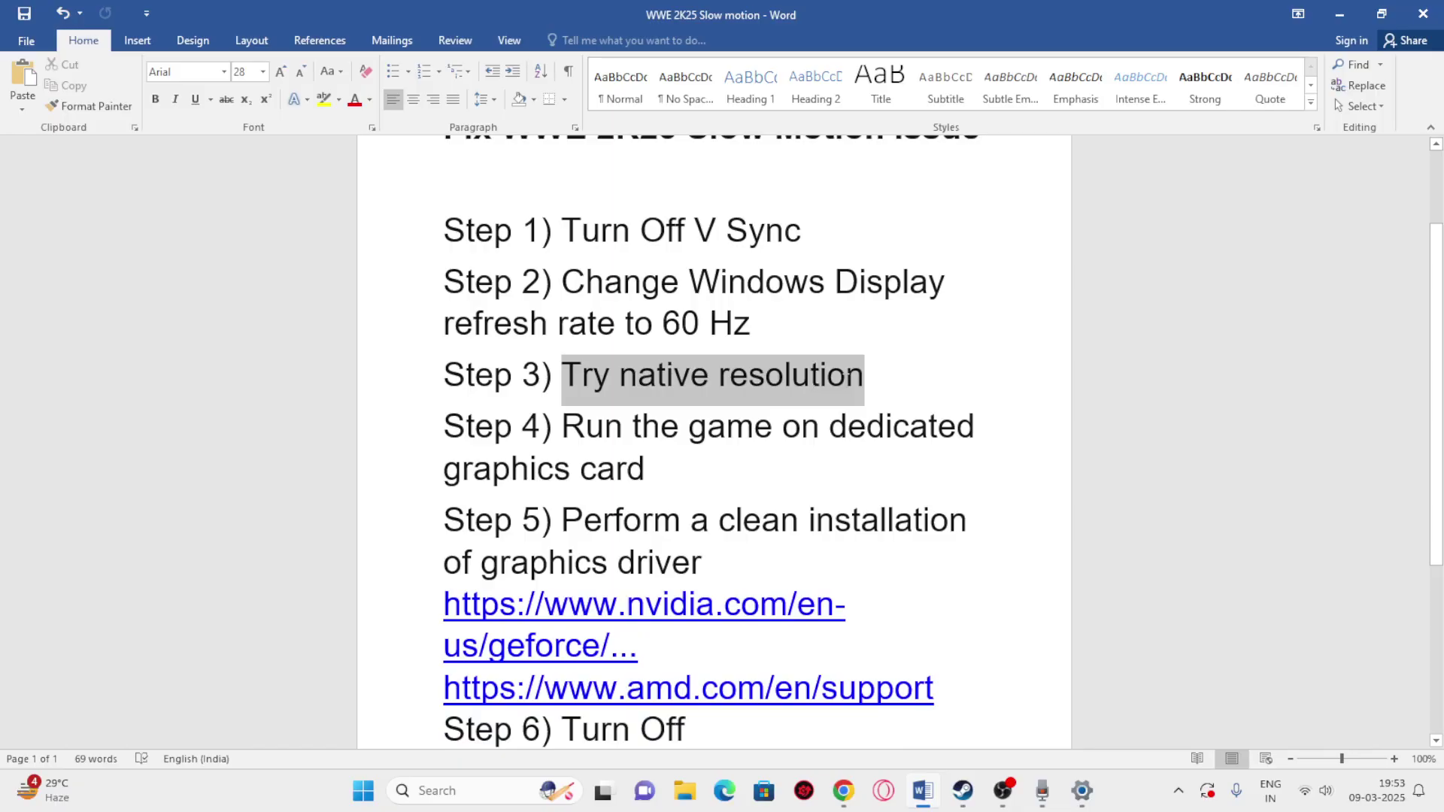
pyautogui.click(924, 386)
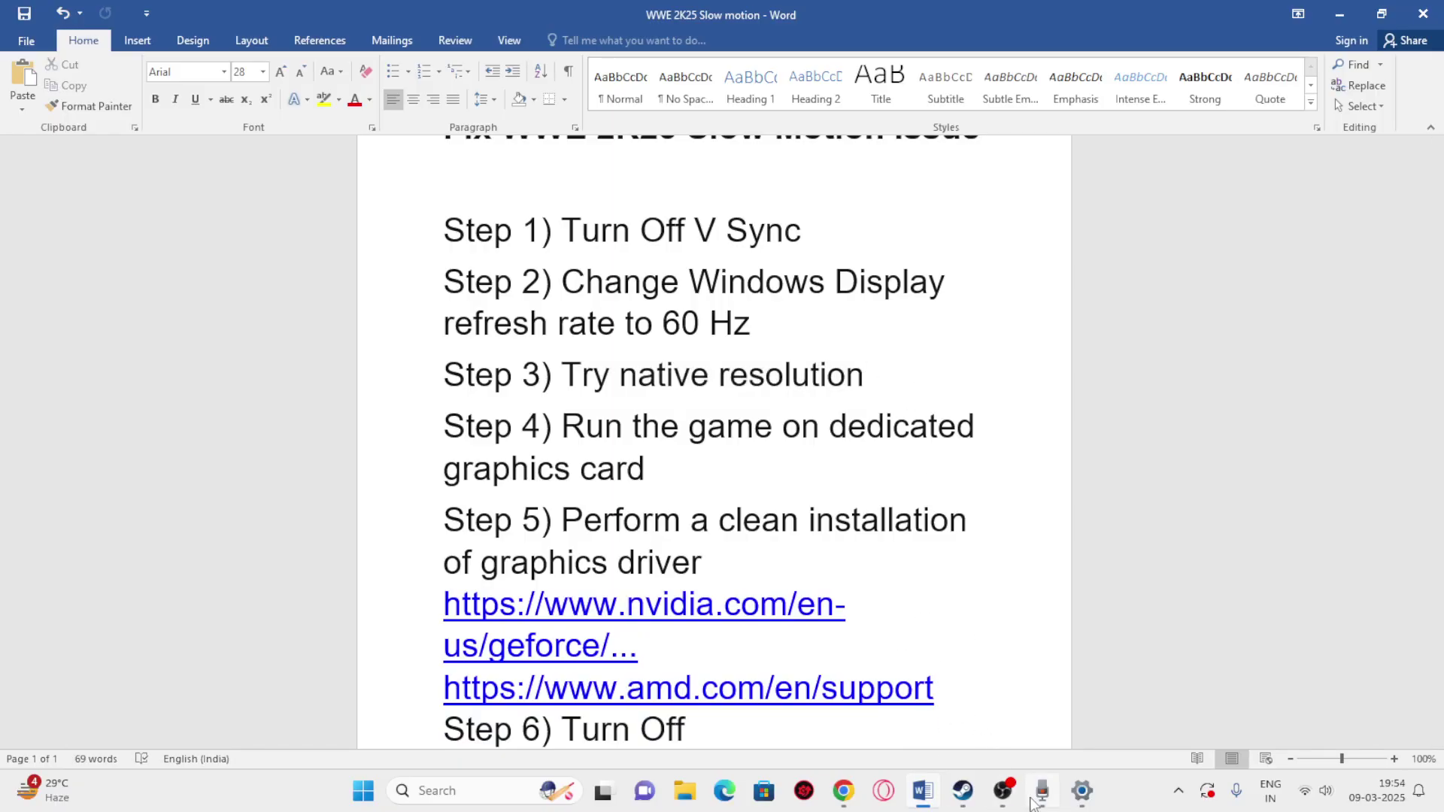
# Check on the Display page that the resolution is already the recommended 1600 × 900.
pyautogui.click(1081, 791)
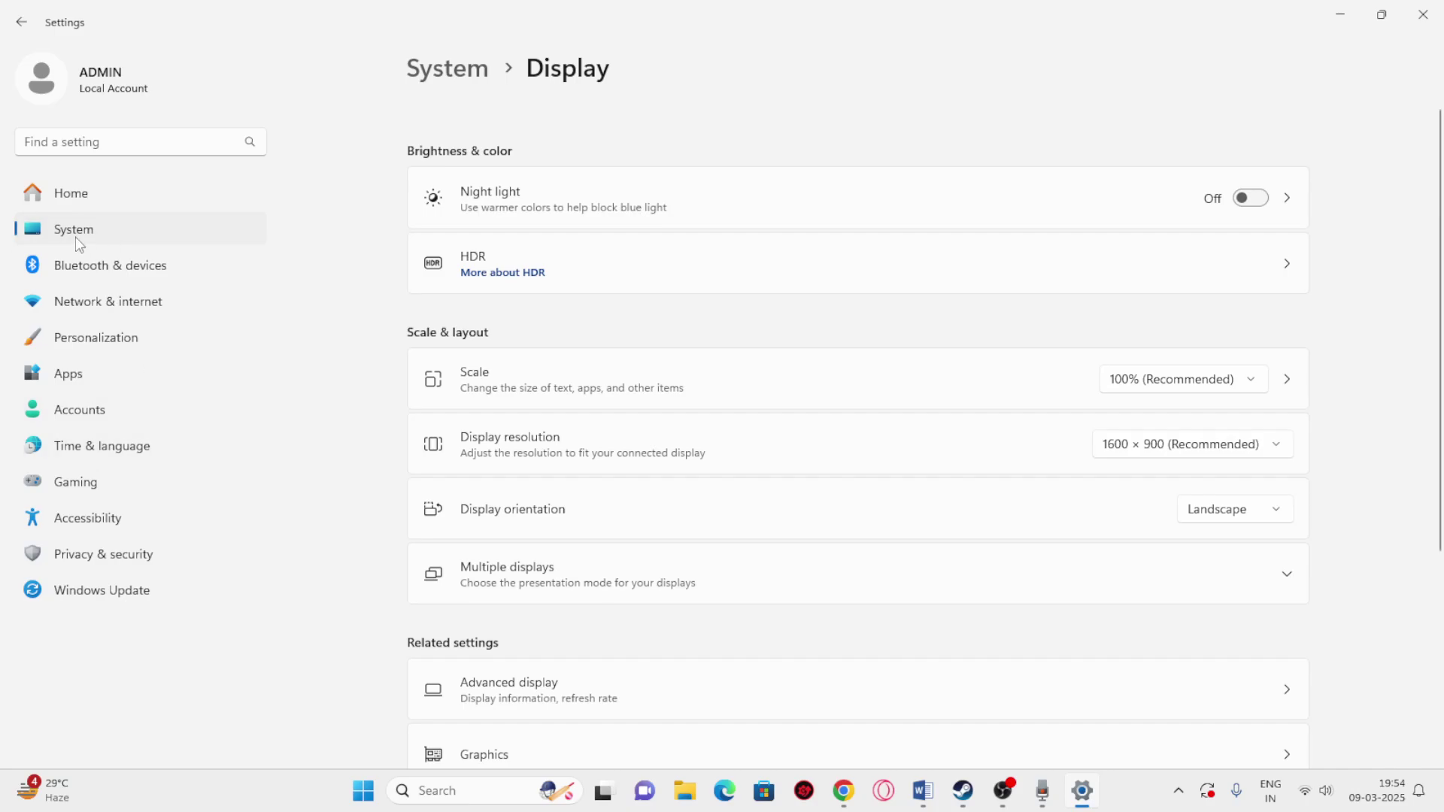
pyautogui.scroll(-4, 790, 332)
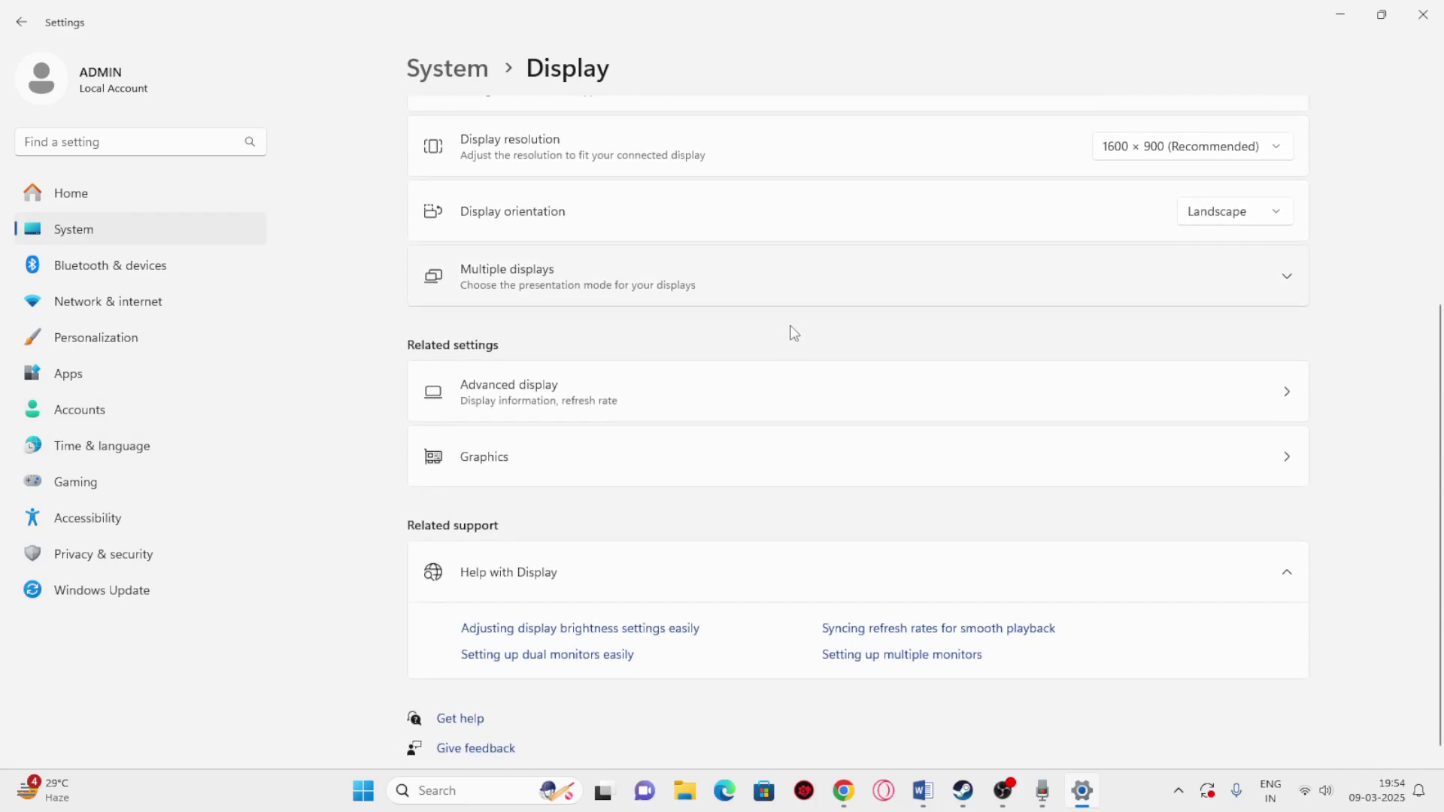
pyautogui.scroll(1, 624, 367)
pyautogui.scroll(2, 645, 361)
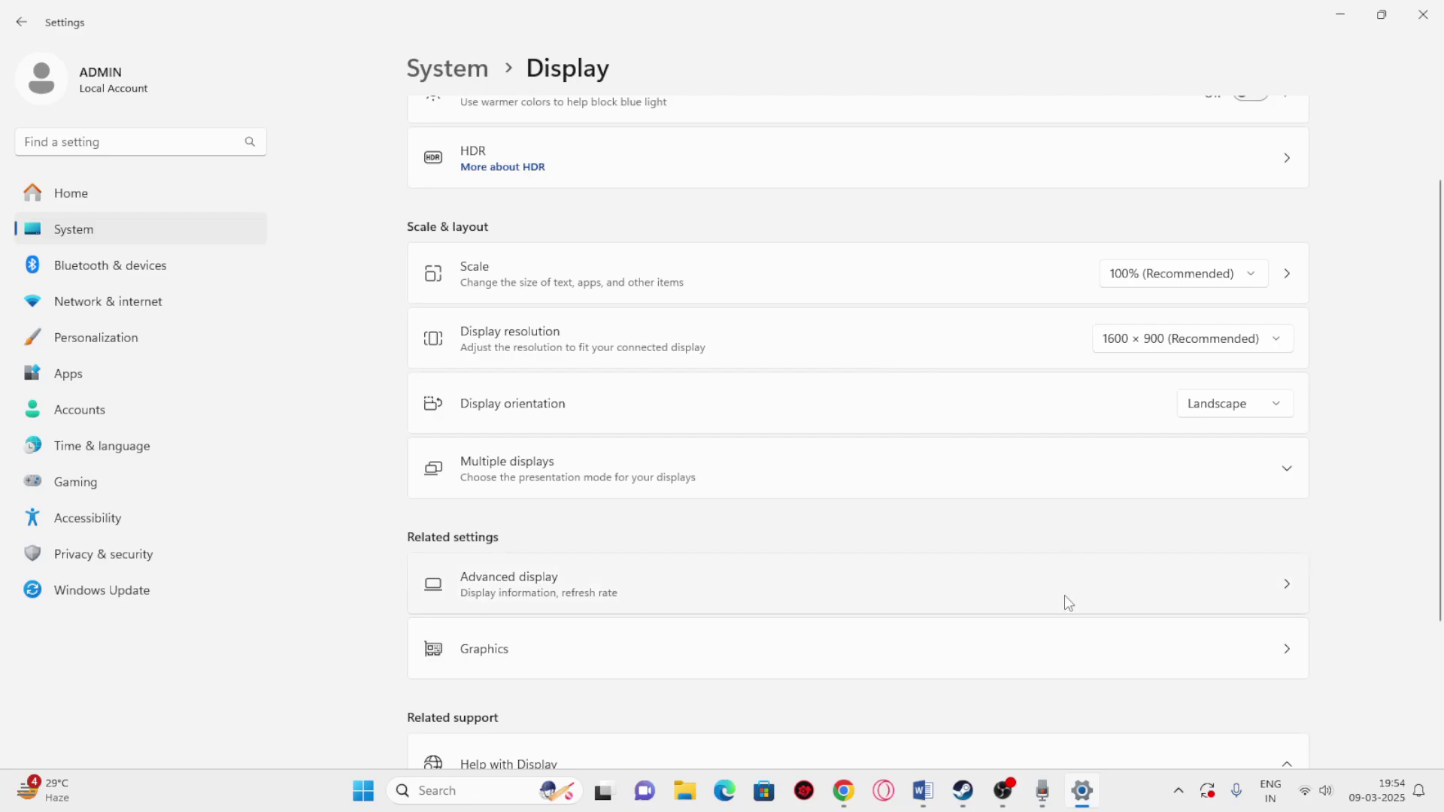
# Review Step 4, the dedicated graphics card instruction, in the Word notes.
pyautogui.click(923, 790)
pyautogui.scroll(-1, 670, 386)
pyautogui.moveTo(563, 381); pyautogui.dragTo(696, 419)
pyautogui.click(735, 435)
# Open Graphics settings and remove the existing WWE 2K25 entry from the custom app list.
pyautogui.click(449, 791)
pyautogui.write('grap')
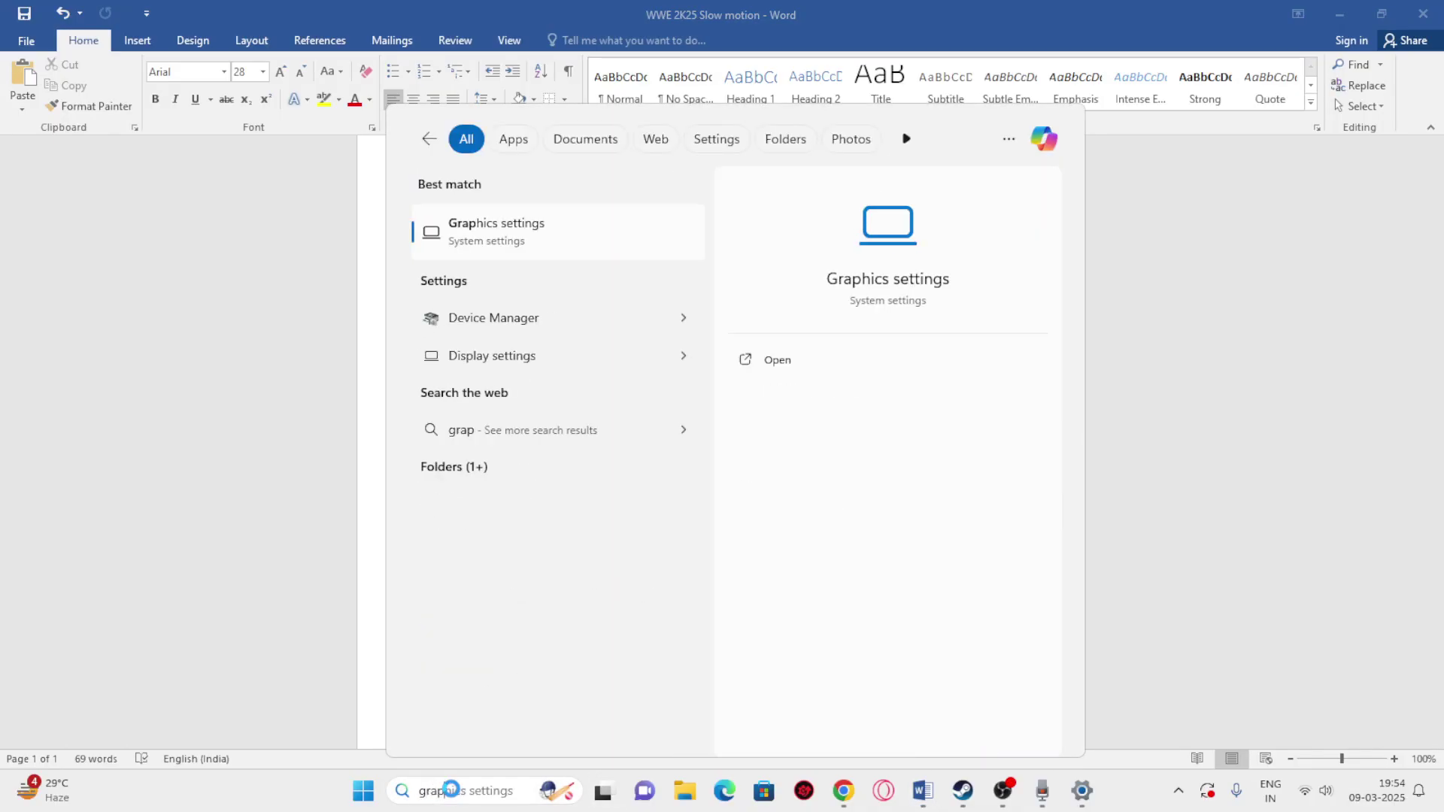
pyautogui.write('hics')
pyautogui.click(466, 225)
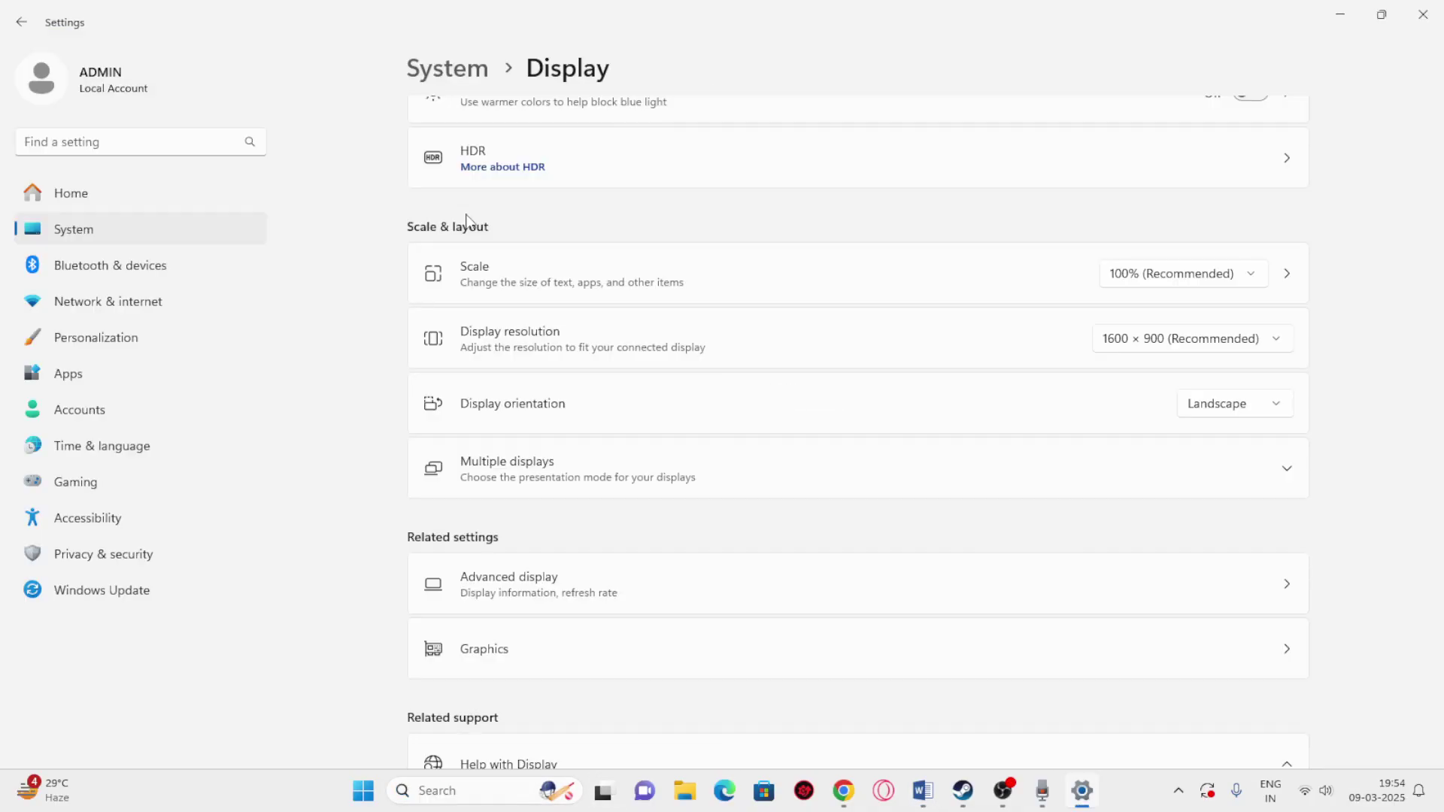
pyautogui.scroll(-3, 676, 278)
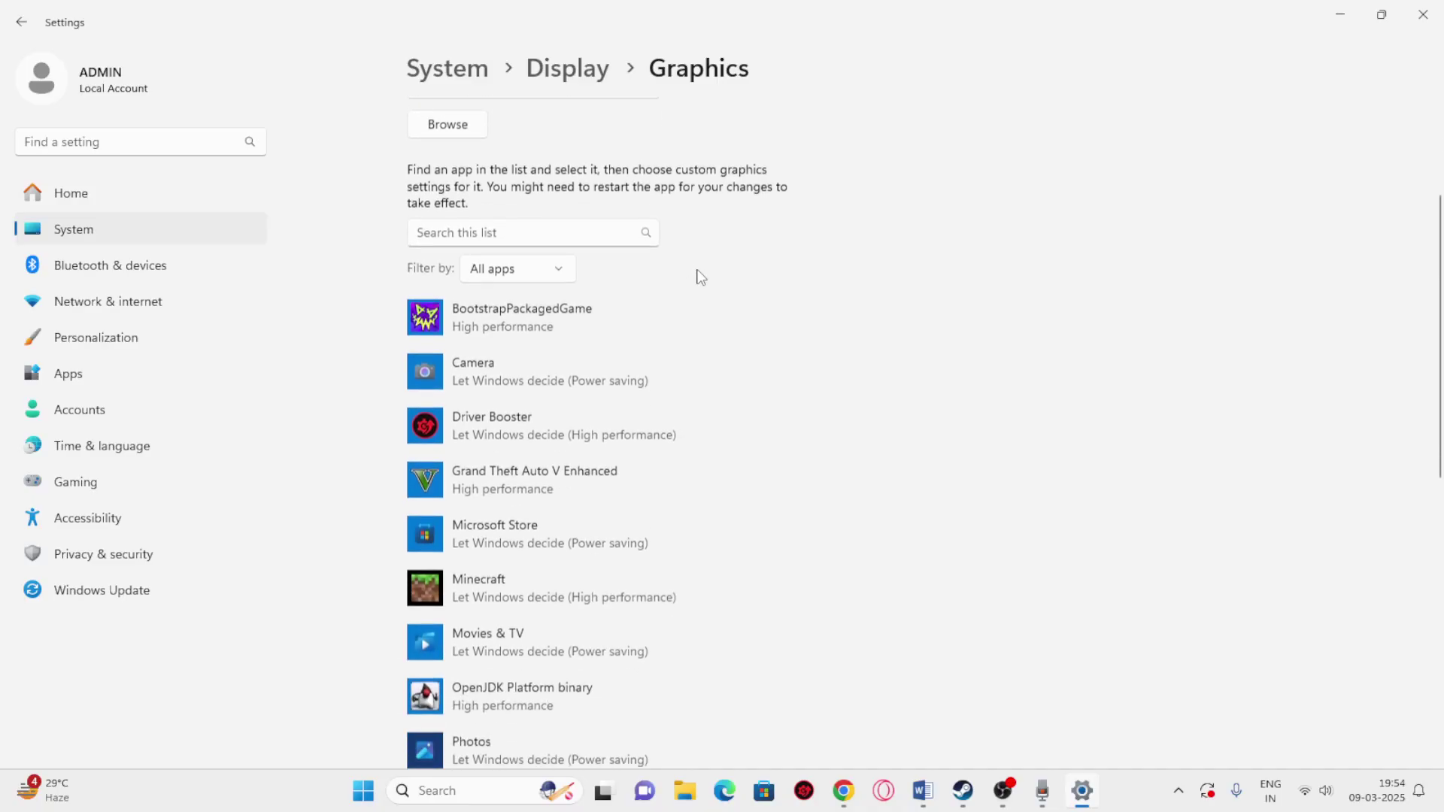
pyautogui.scroll(-8, 699, 277)
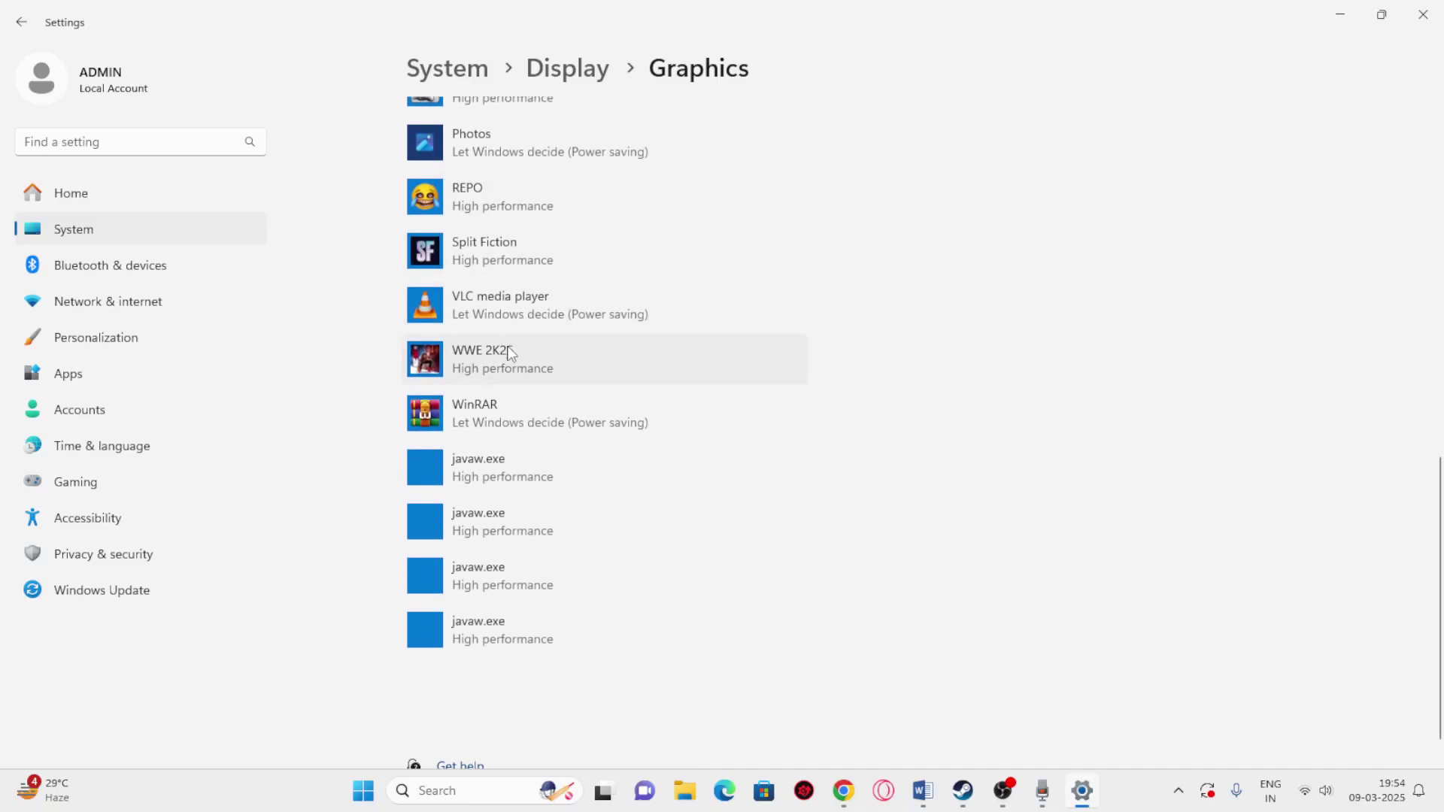
pyautogui.click(511, 354)
pyautogui.click(774, 455)
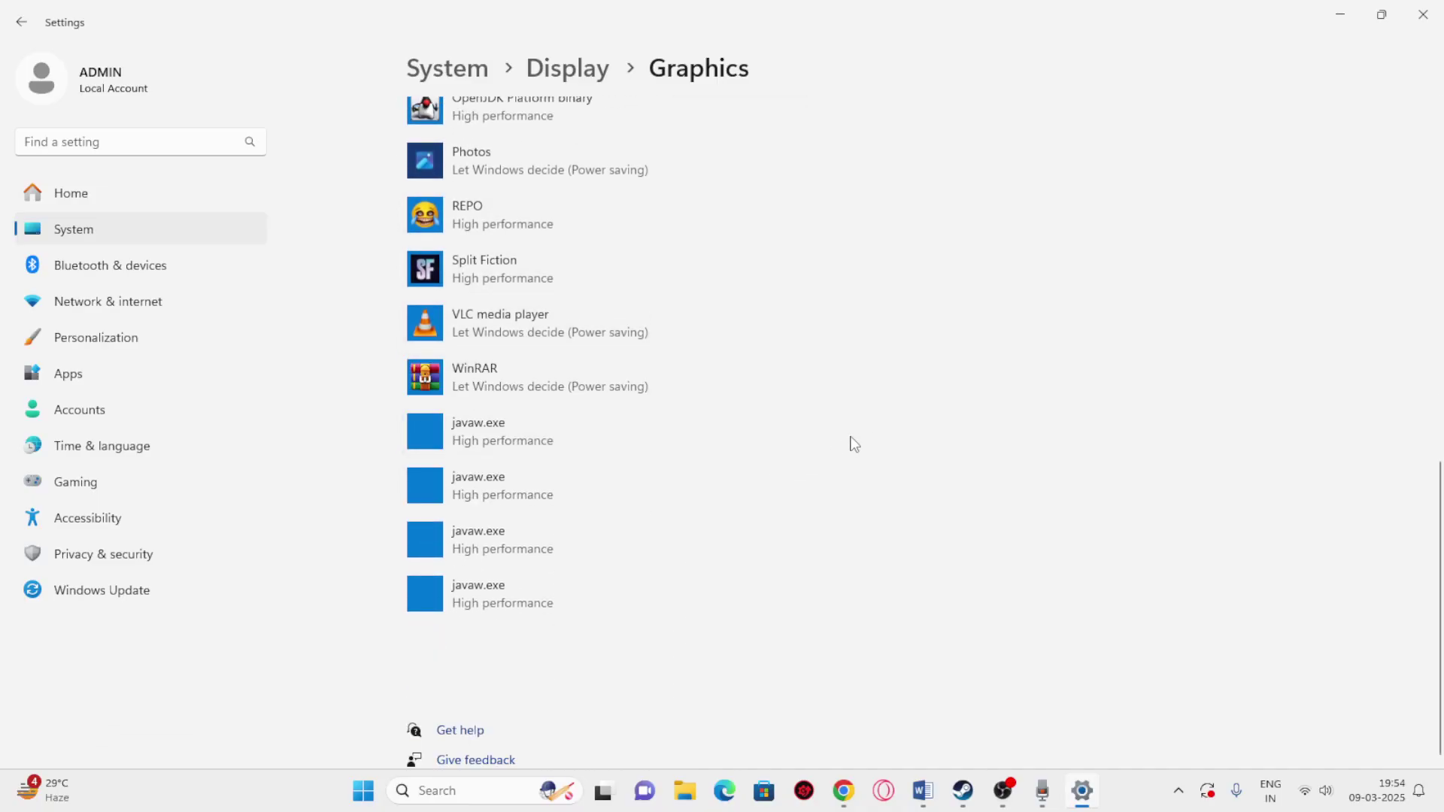
pyautogui.scroll(10, 853, 442)
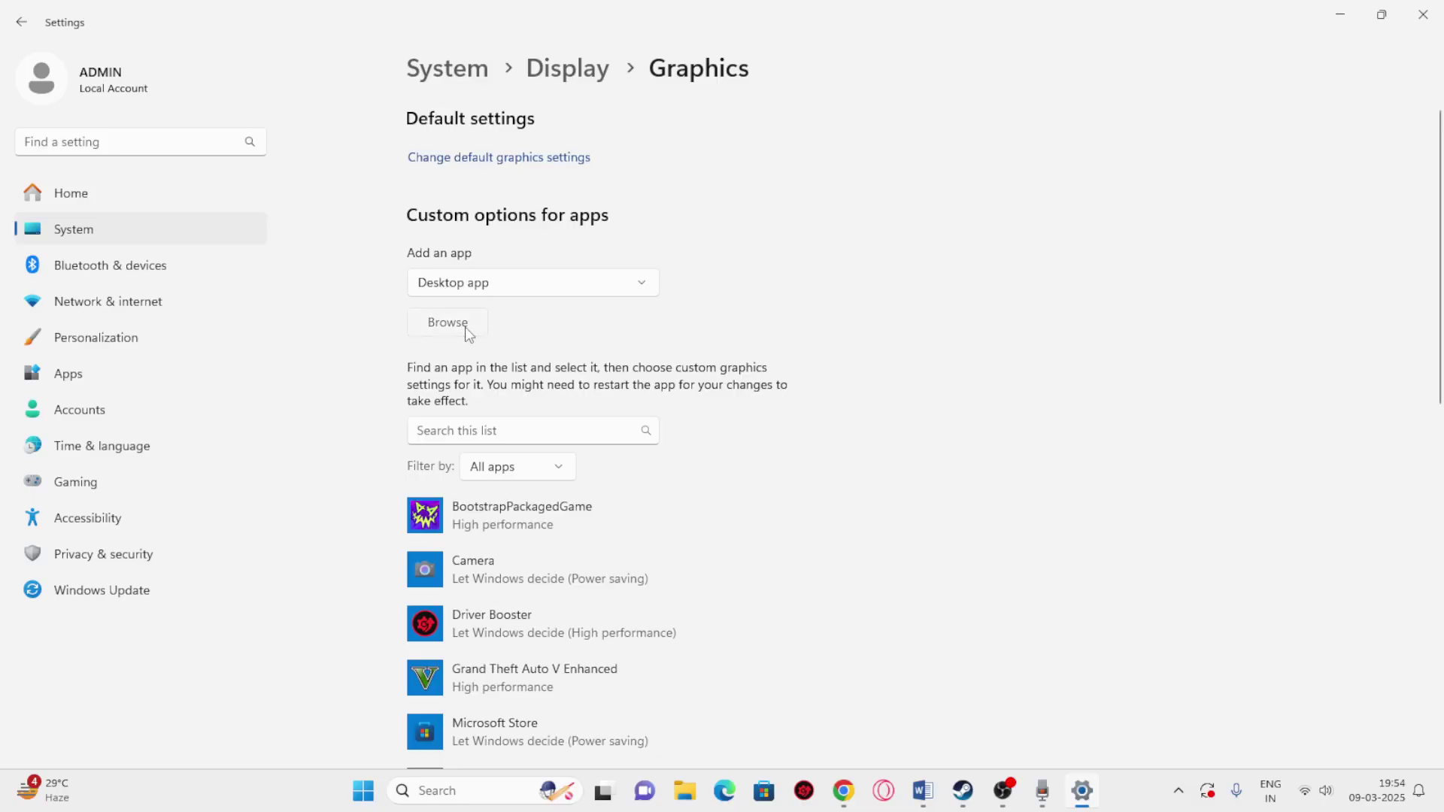
# Start adding a desktop app and look for the game in G:\SteamLibrary\steamapps\common.
pyautogui.click(449, 323)
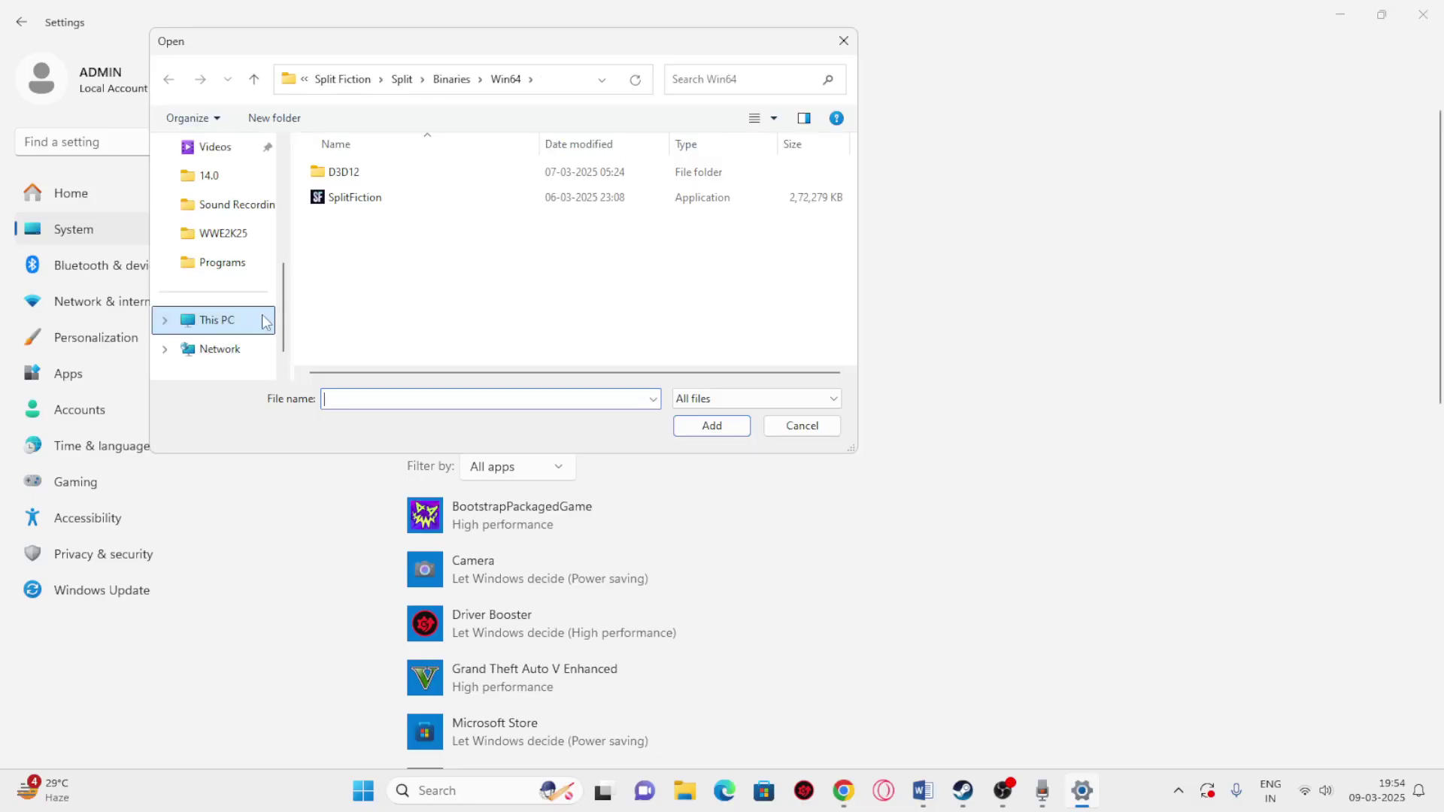
pyautogui.click(218, 325)
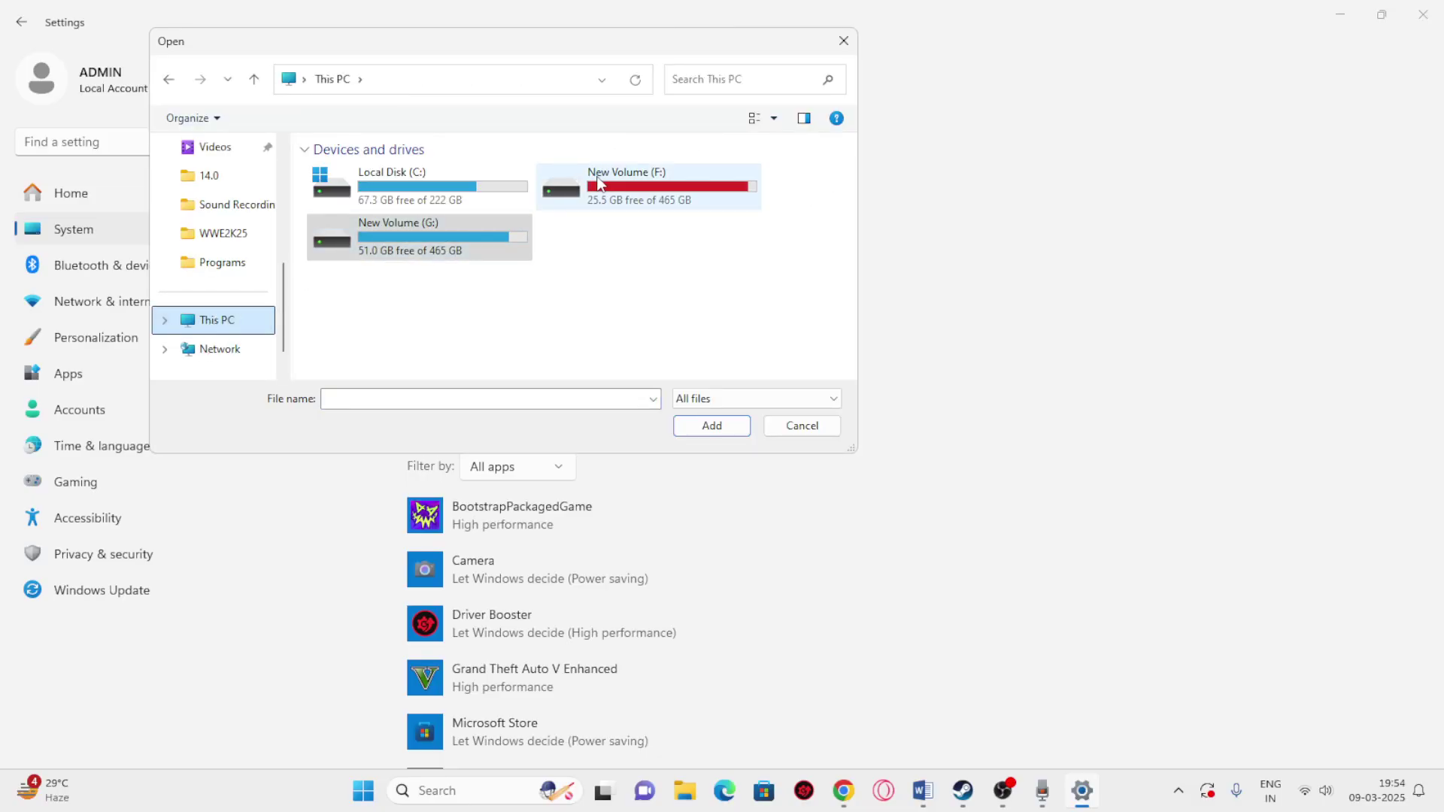
pyautogui.doubleClick(418, 236)
pyautogui.click(400, 201)
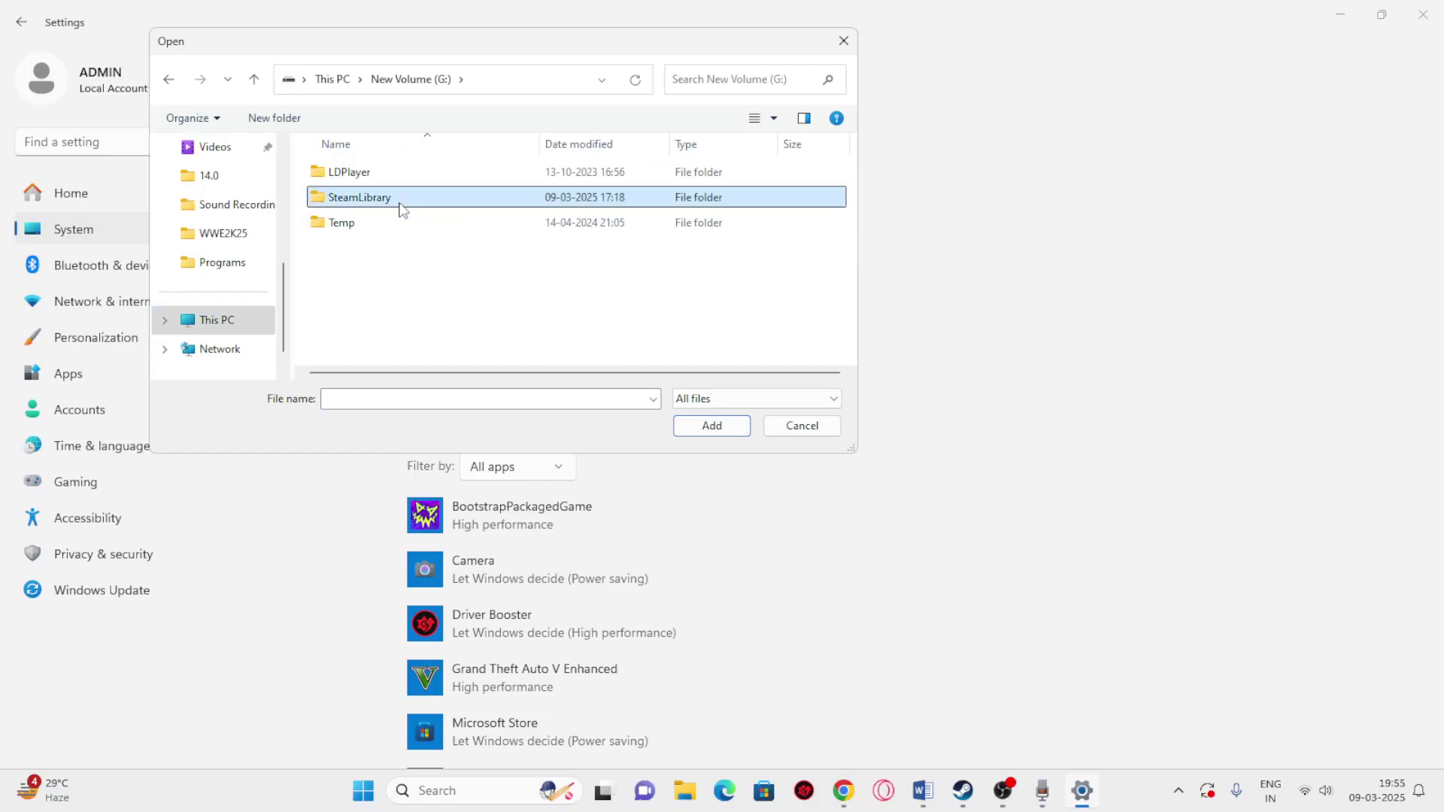
pyautogui.doubleClick(399, 203)
pyautogui.doubleClick(369, 173)
pyautogui.doubleClick(357, 172)
pyautogui.scroll(-5, 381, 238)
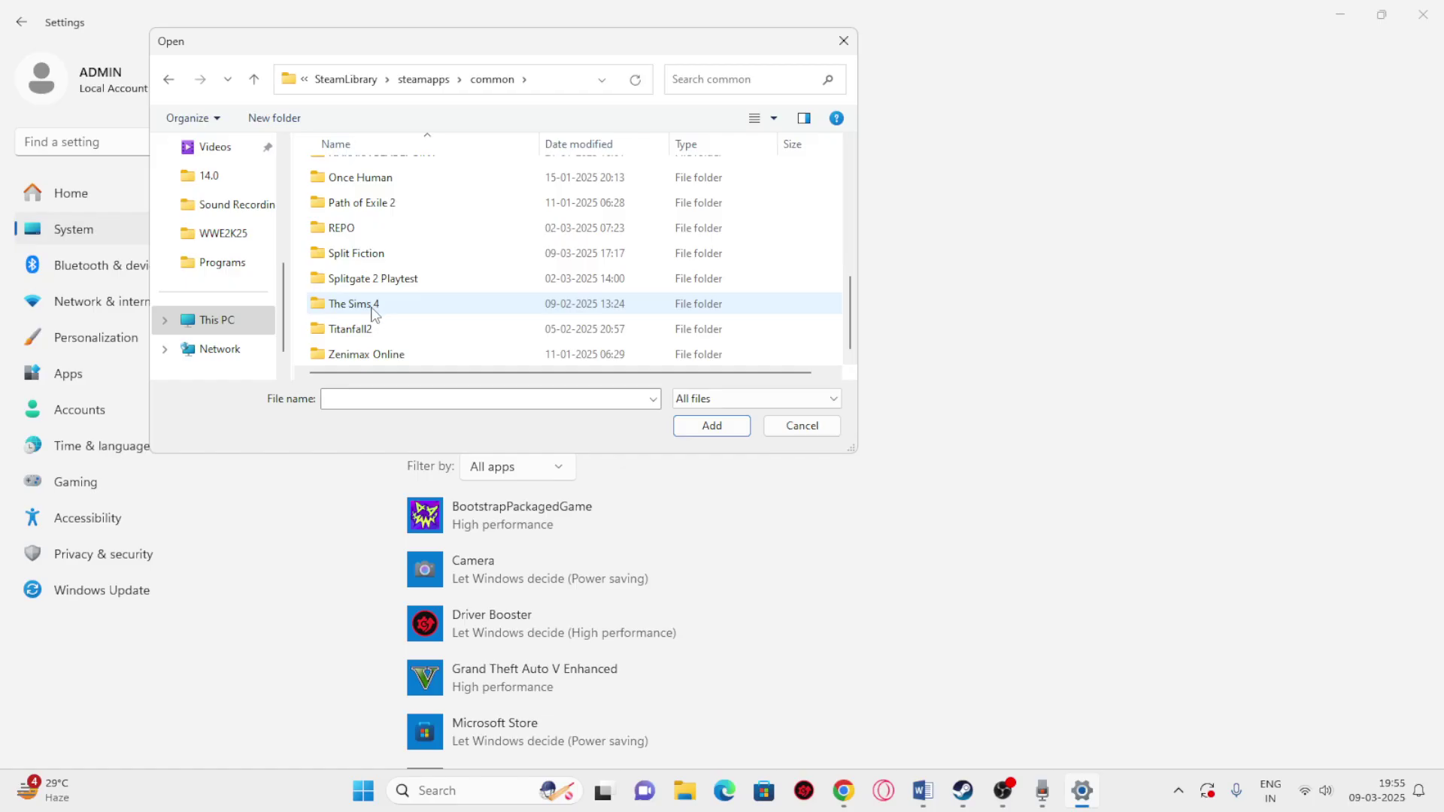
pyautogui.click(225, 322)
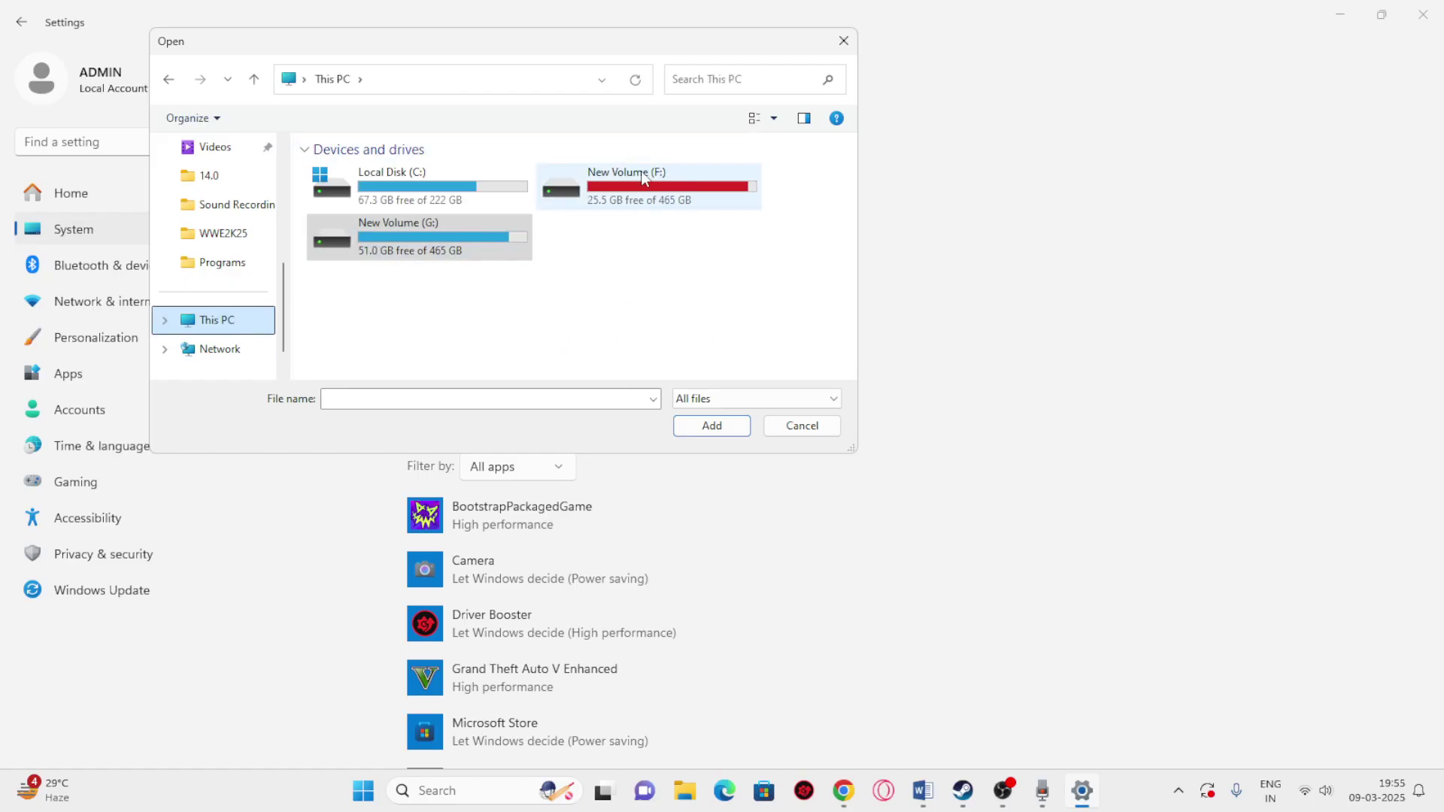
# Add WWE2K25_x64 from F:\SteamLibrary\steamapps\common\WWE 2K25 to the graphics app list.
pyautogui.doubleClick(641, 173)
pyautogui.click(376, 248)
pyautogui.doubleClick(376, 248)
pyautogui.doubleClick(380, 180)
pyautogui.doubleClick(380, 181)
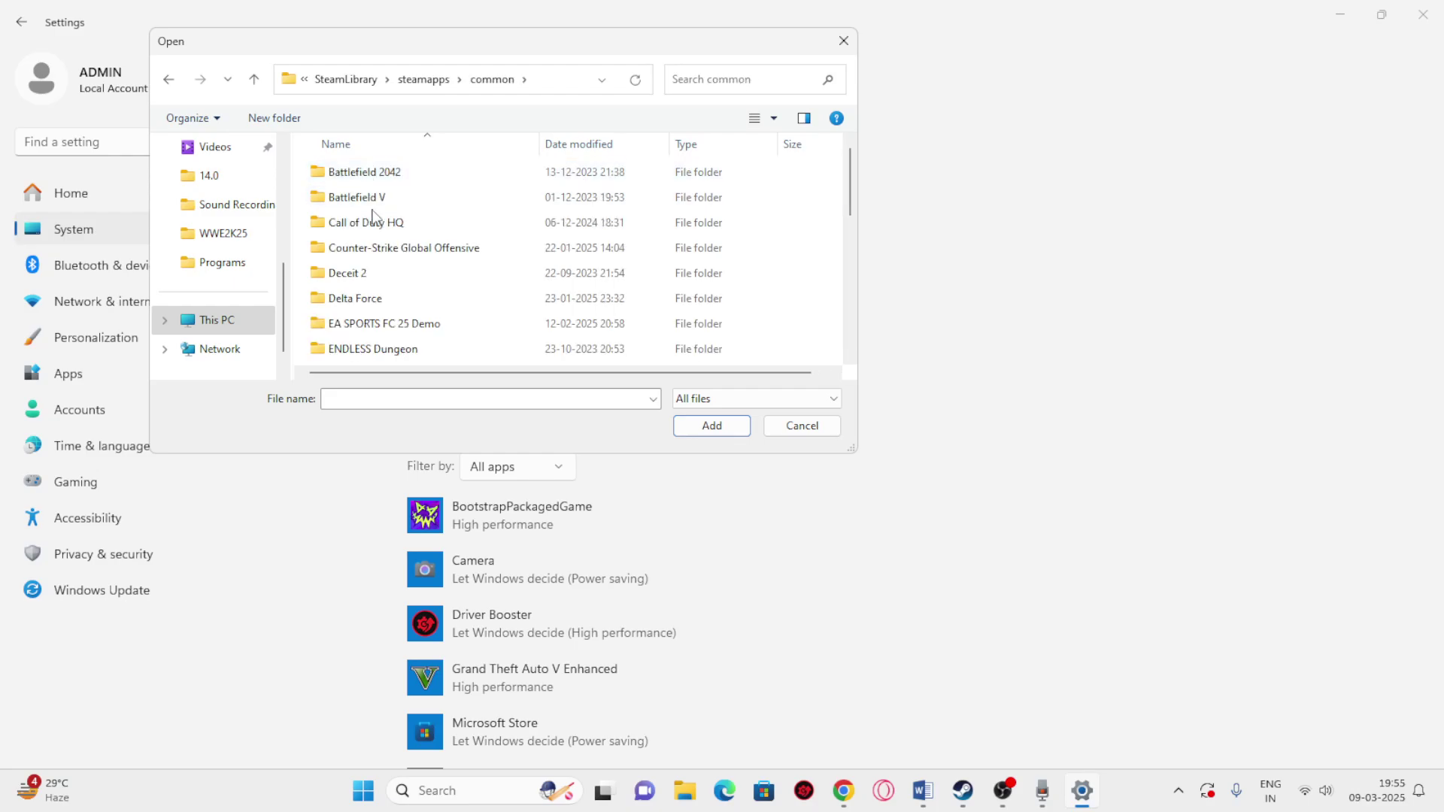
pyautogui.scroll(-5, 374, 218)
pyautogui.doubleClick(374, 334)
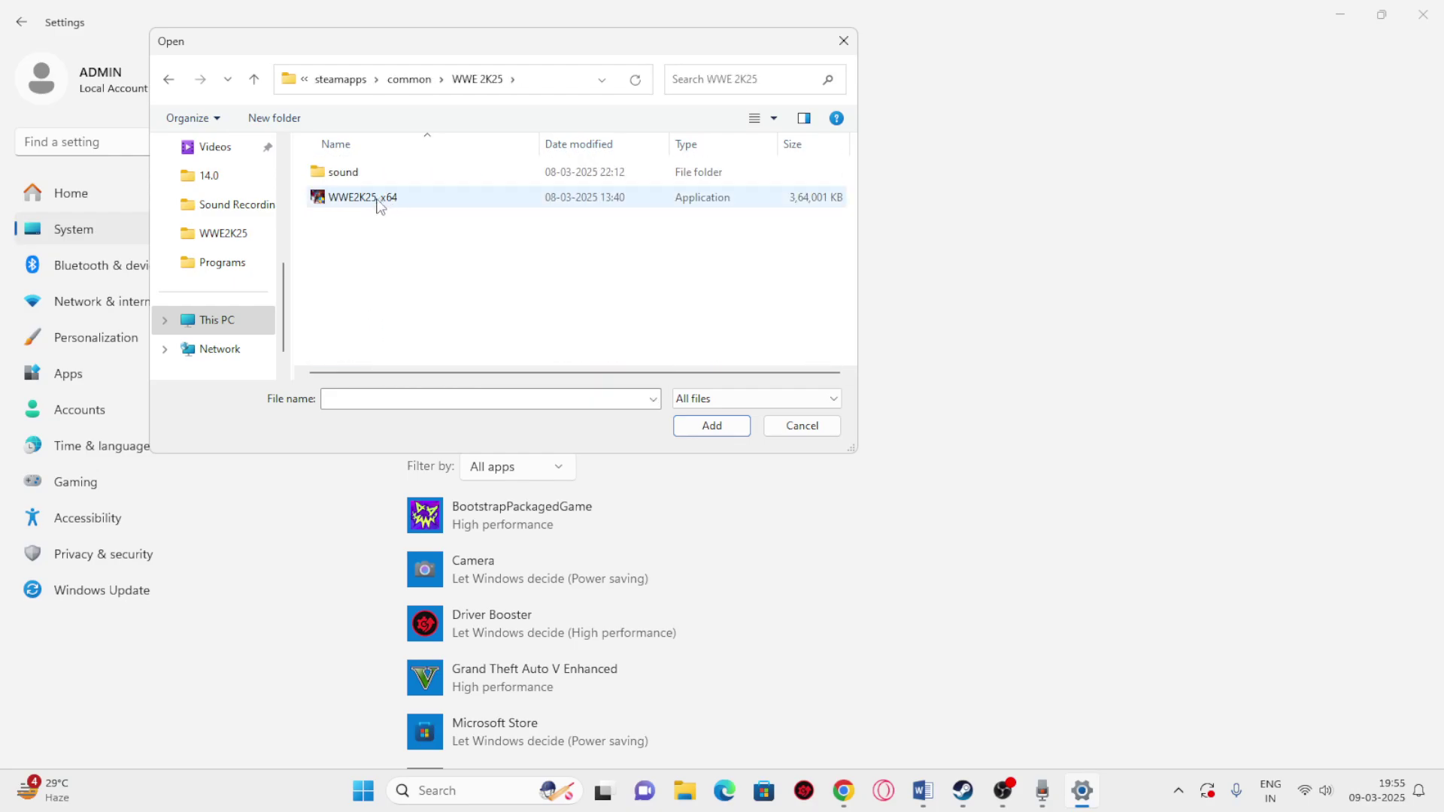
pyautogui.click(380, 198)
pyautogui.click(708, 432)
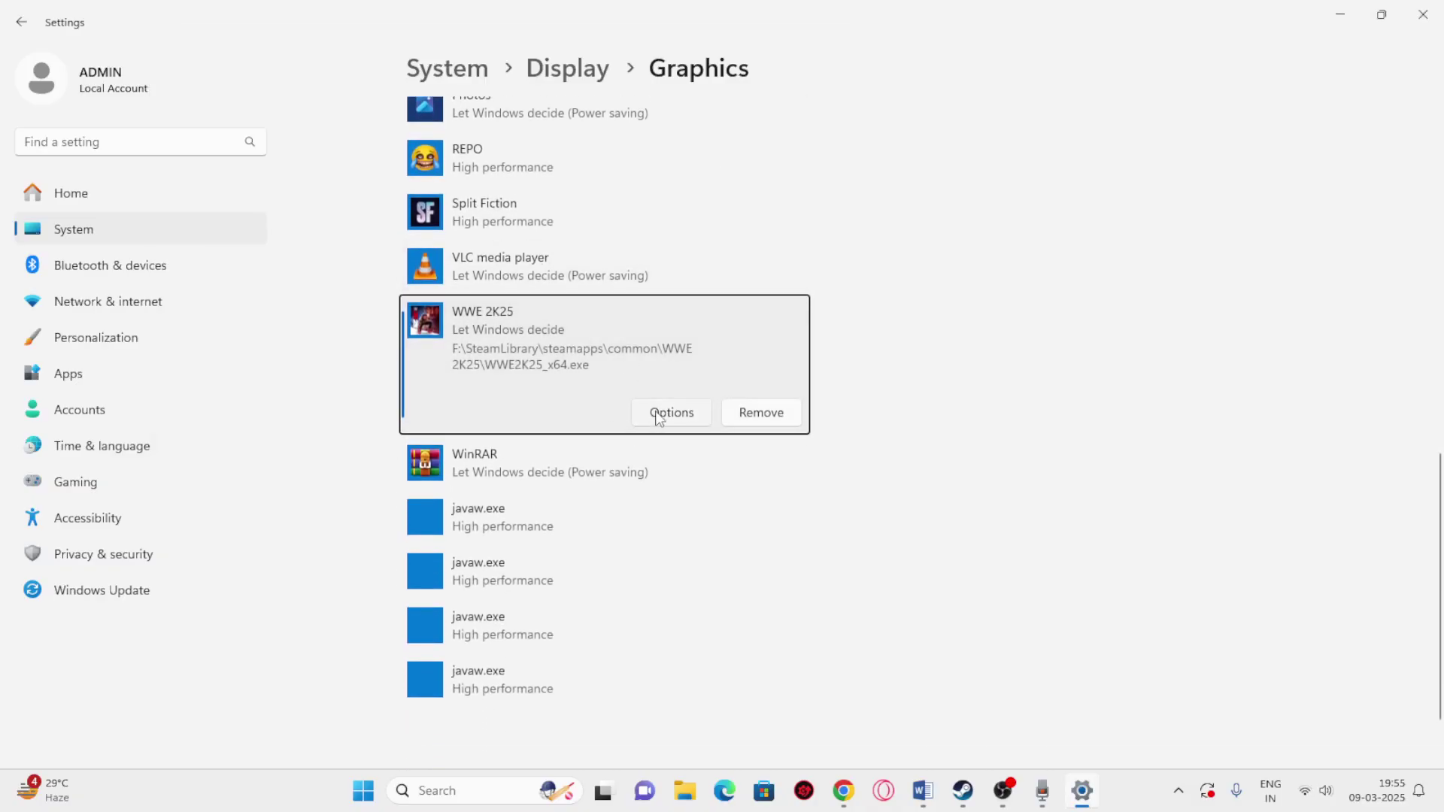
# Set WWE 2K25 to High performance on the NVIDIA GeForce GTX 1650 SUPER and save.
pyautogui.click(659, 415)
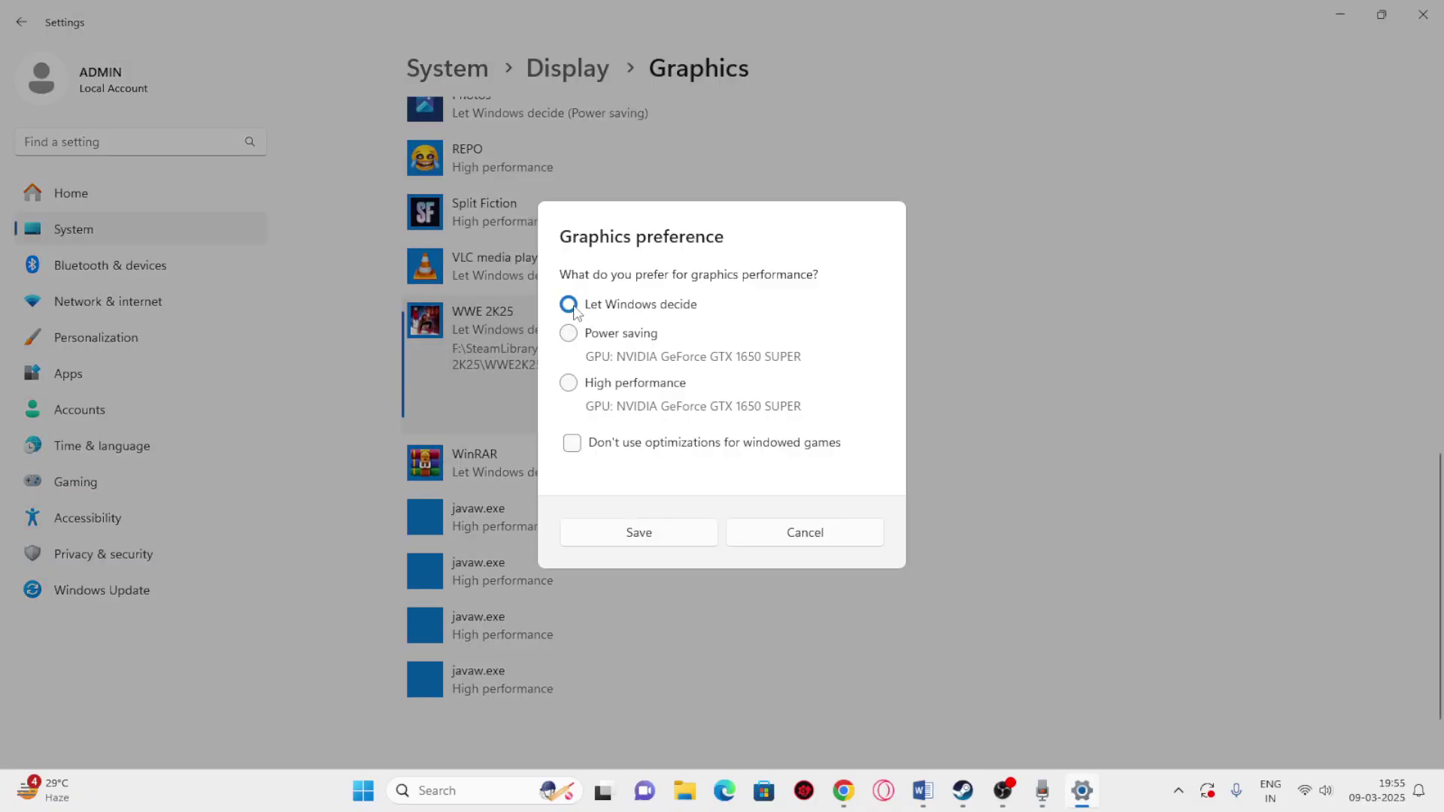
pyautogui.click(569, 383)
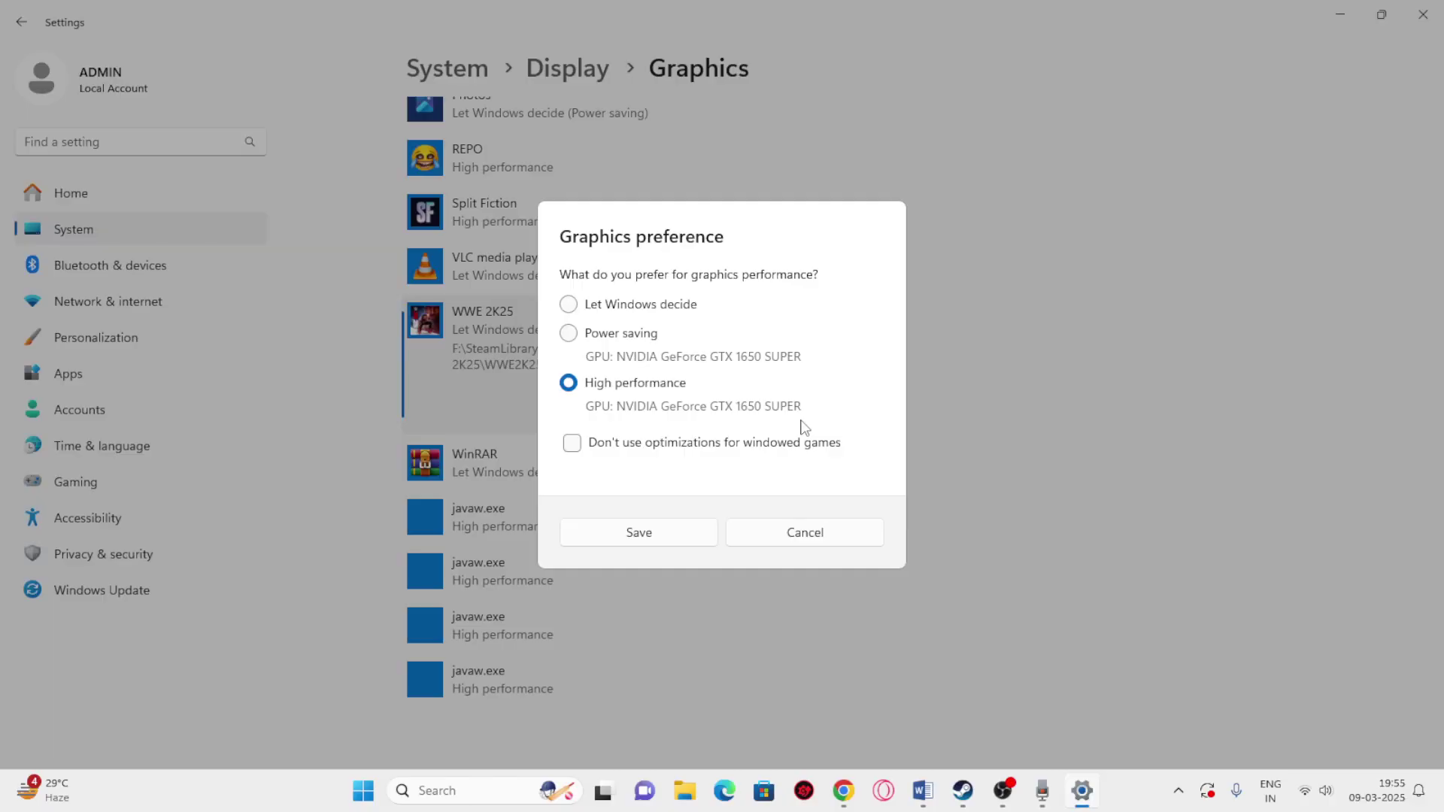
pyautogui.click(639, 533)
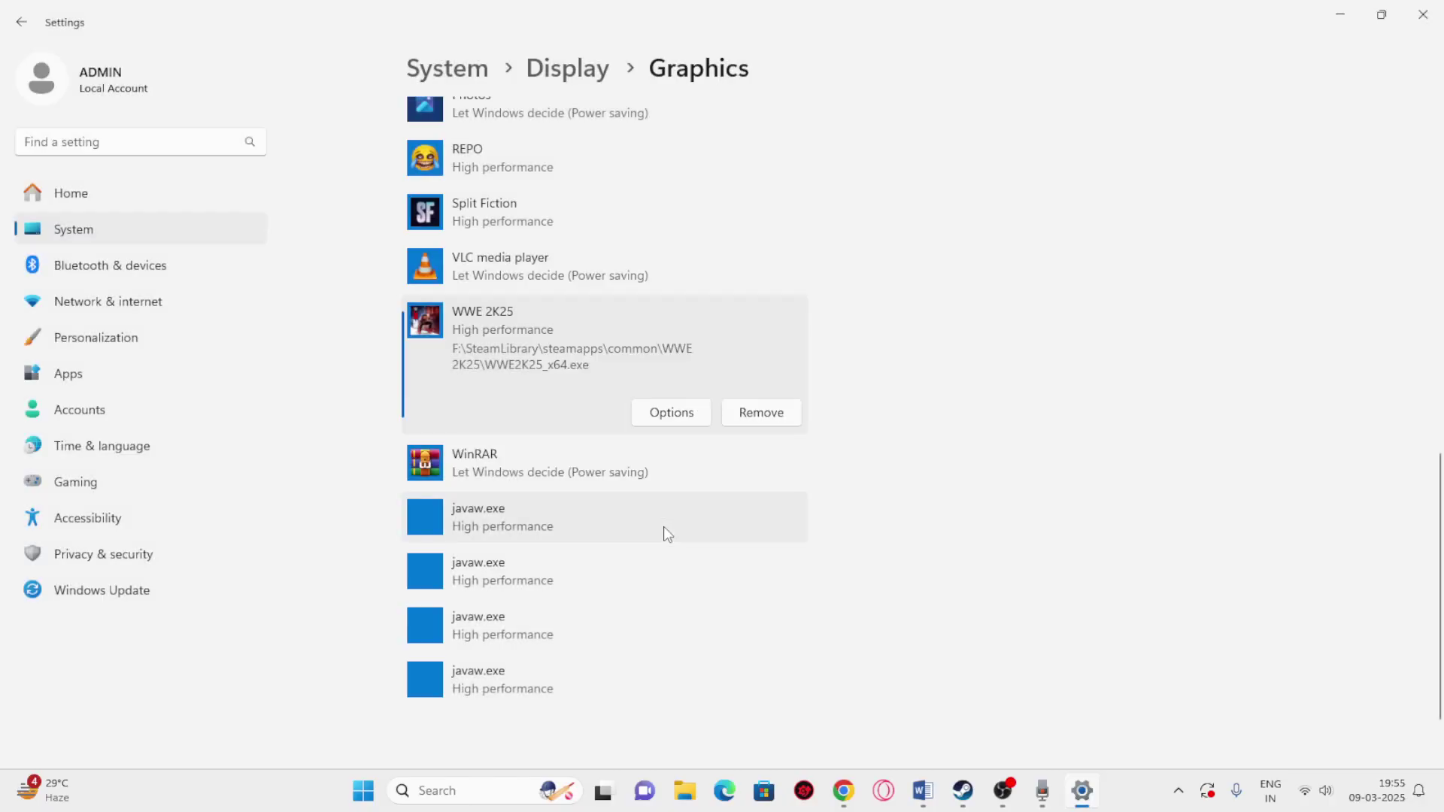
# Close Settings and review Step 5's clean driver install note and NVIDIA link in Word.
pyautogui.click(1422, 14)
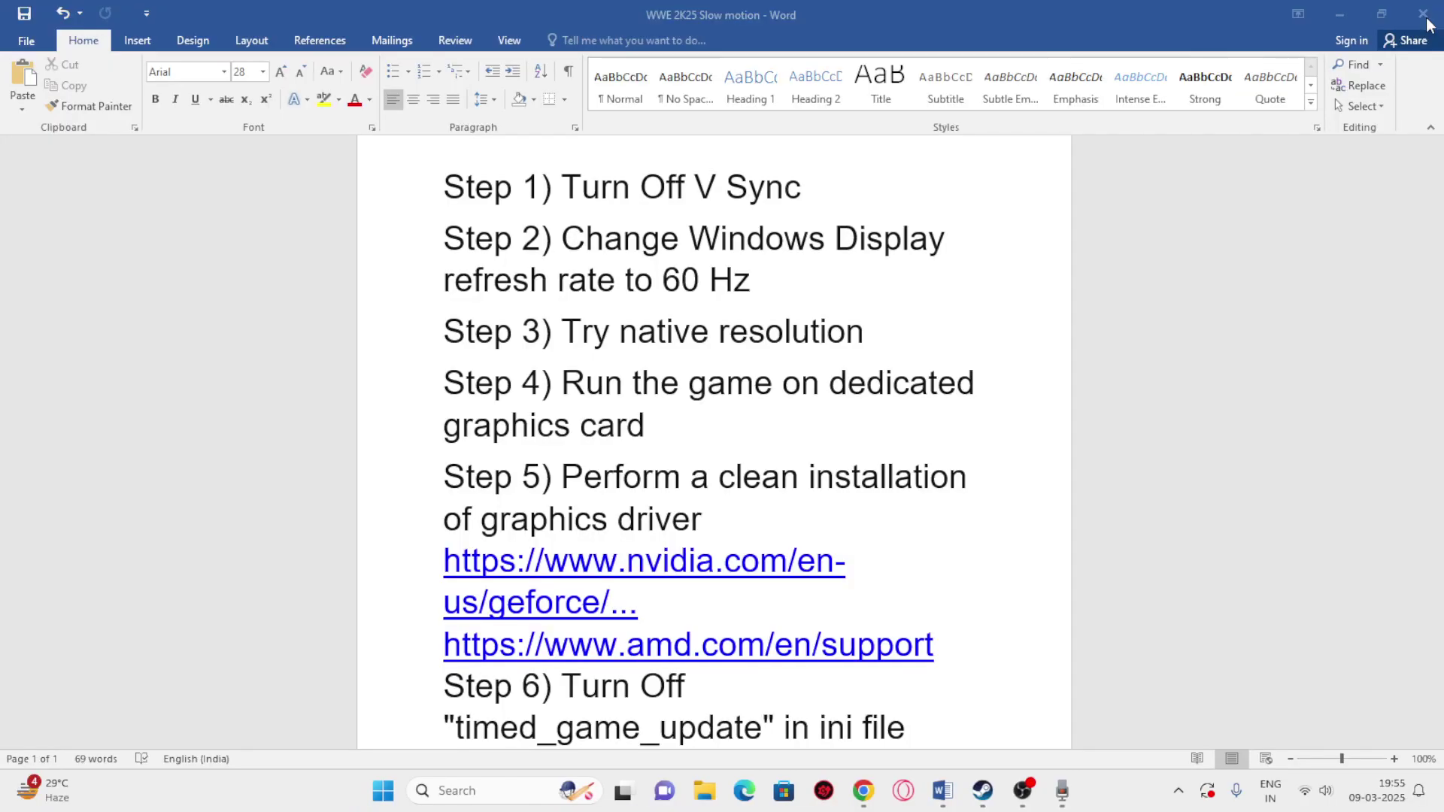
pyautogui.scroll(-2, 689, 385)
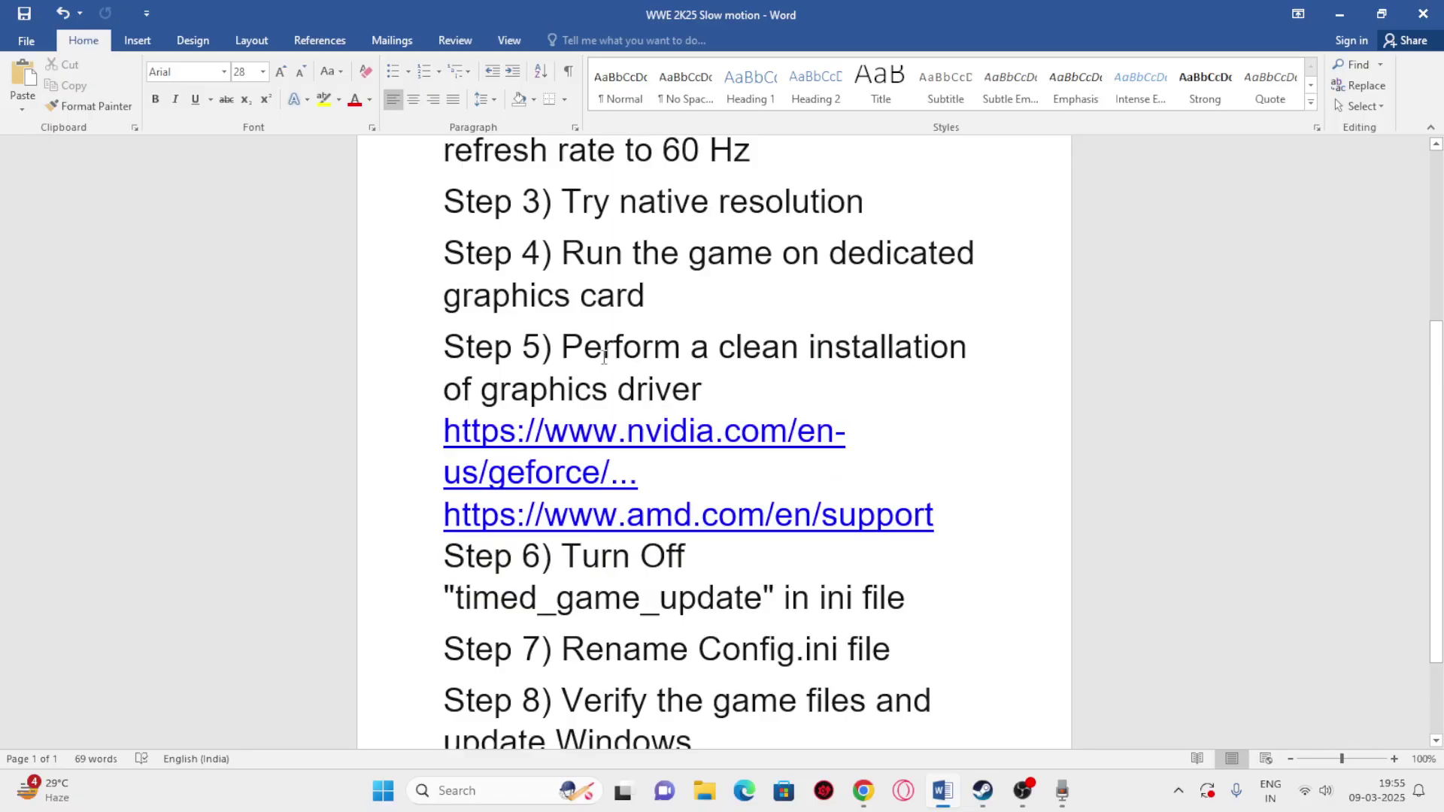
pyautogui.moveTo(569, 344); pyautogui.dragTo(703, 391)
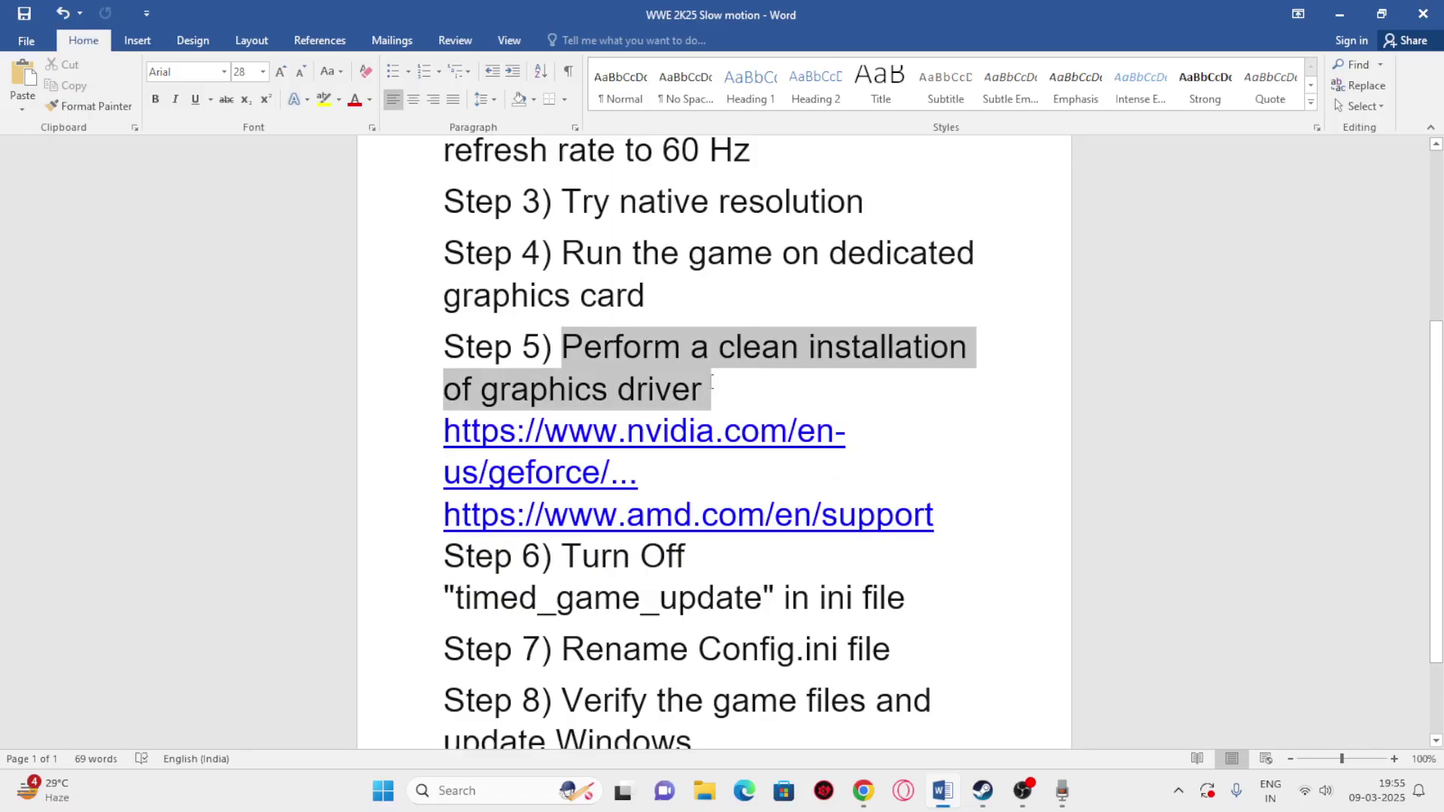
pyautogui.click(678, 432)
pyautogui.moveTo(641, 474); pyautogui.dragTo(443, 432)
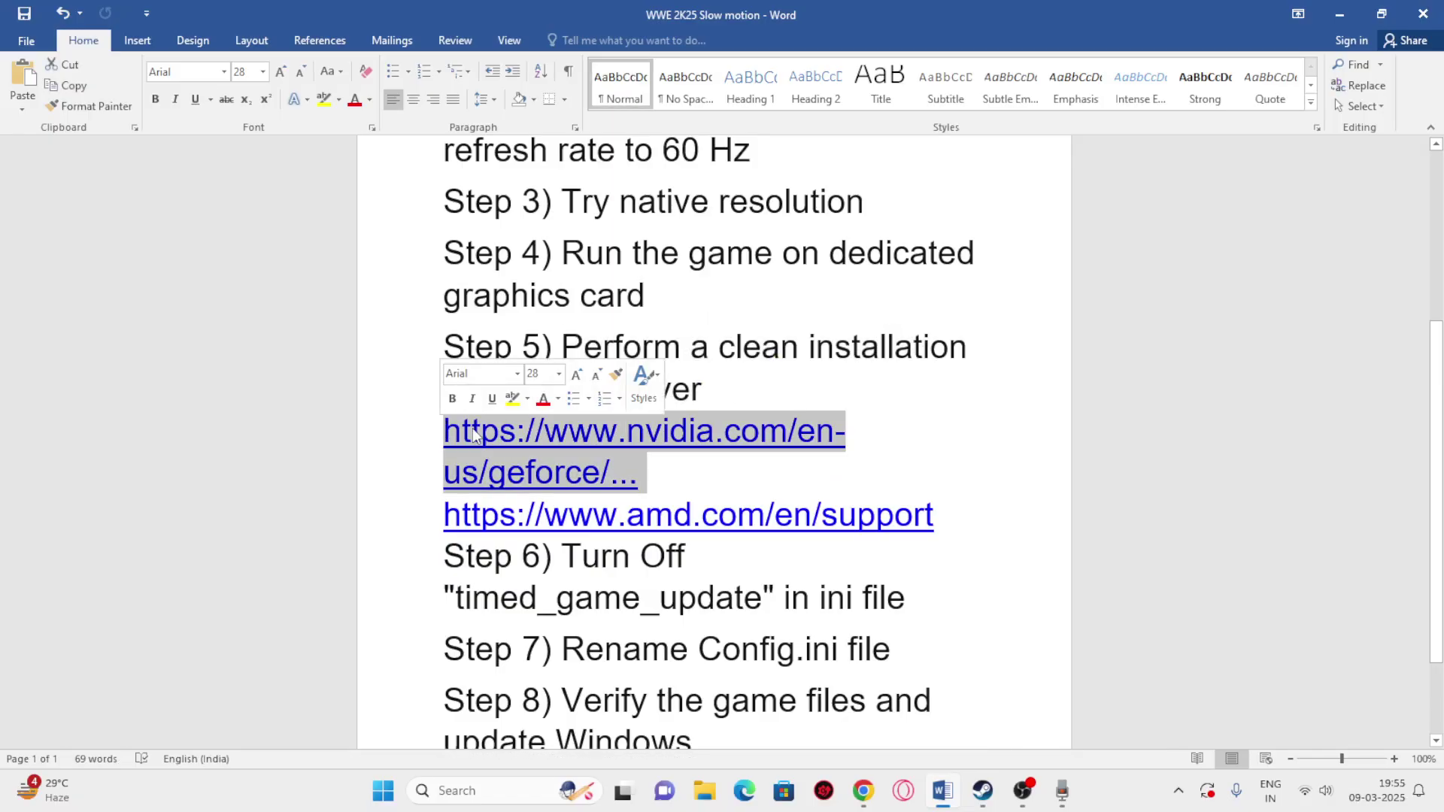
pyautogui.click(786, 464)
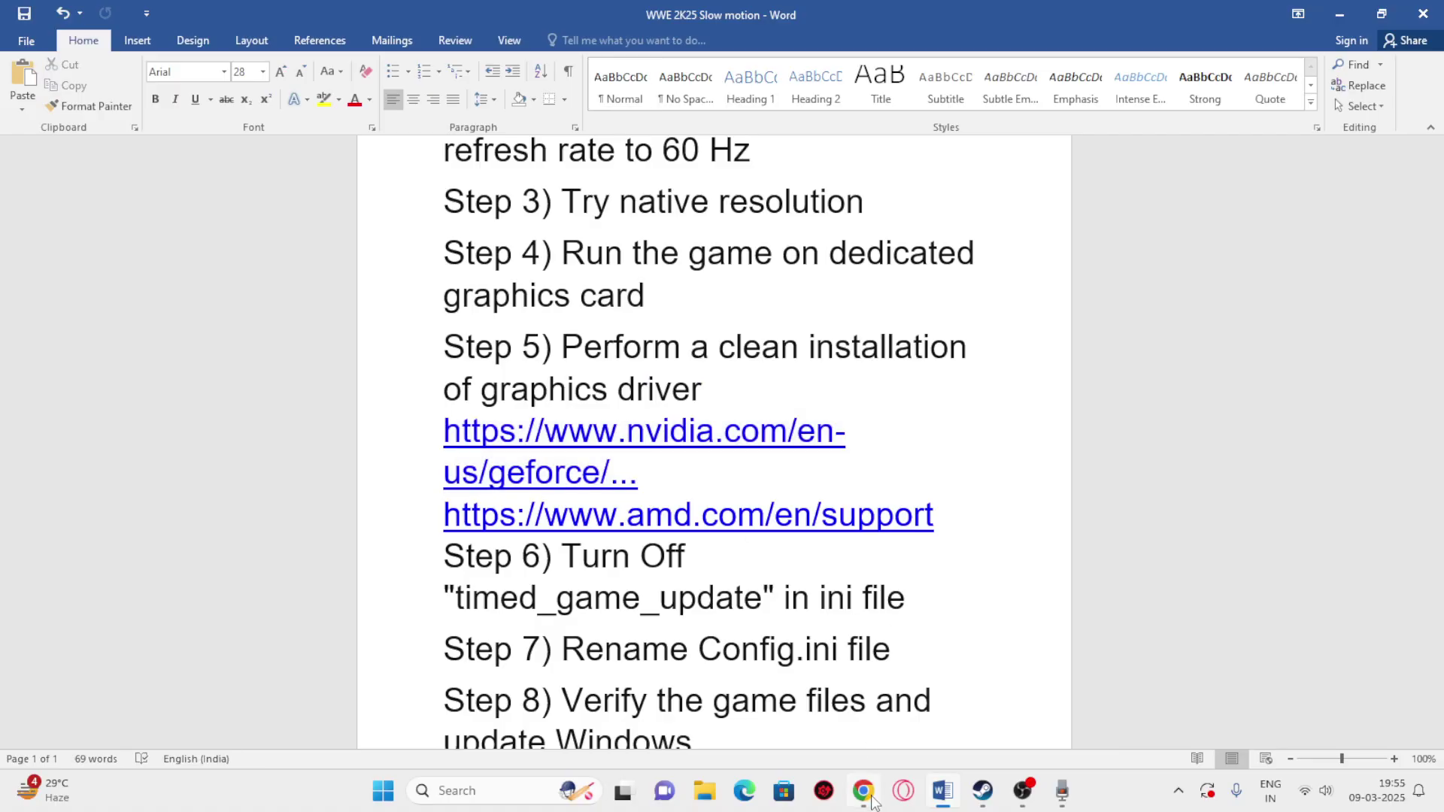
pyautogui.hotkey('alt', 'Tab')
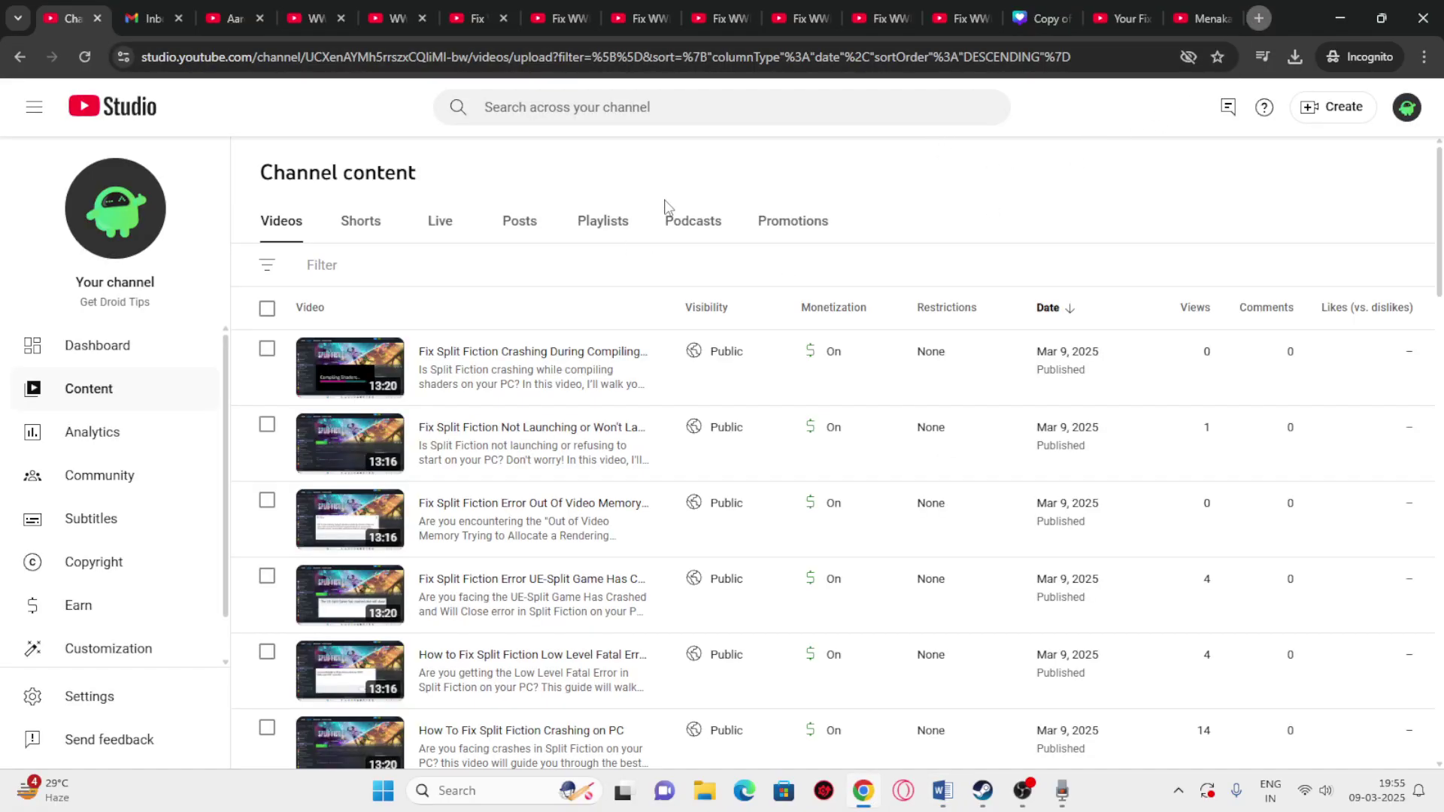
# Open the NVIDIA GeForce Drivers page from the link in the Word notes.
pyautogui.click(1259, 18)
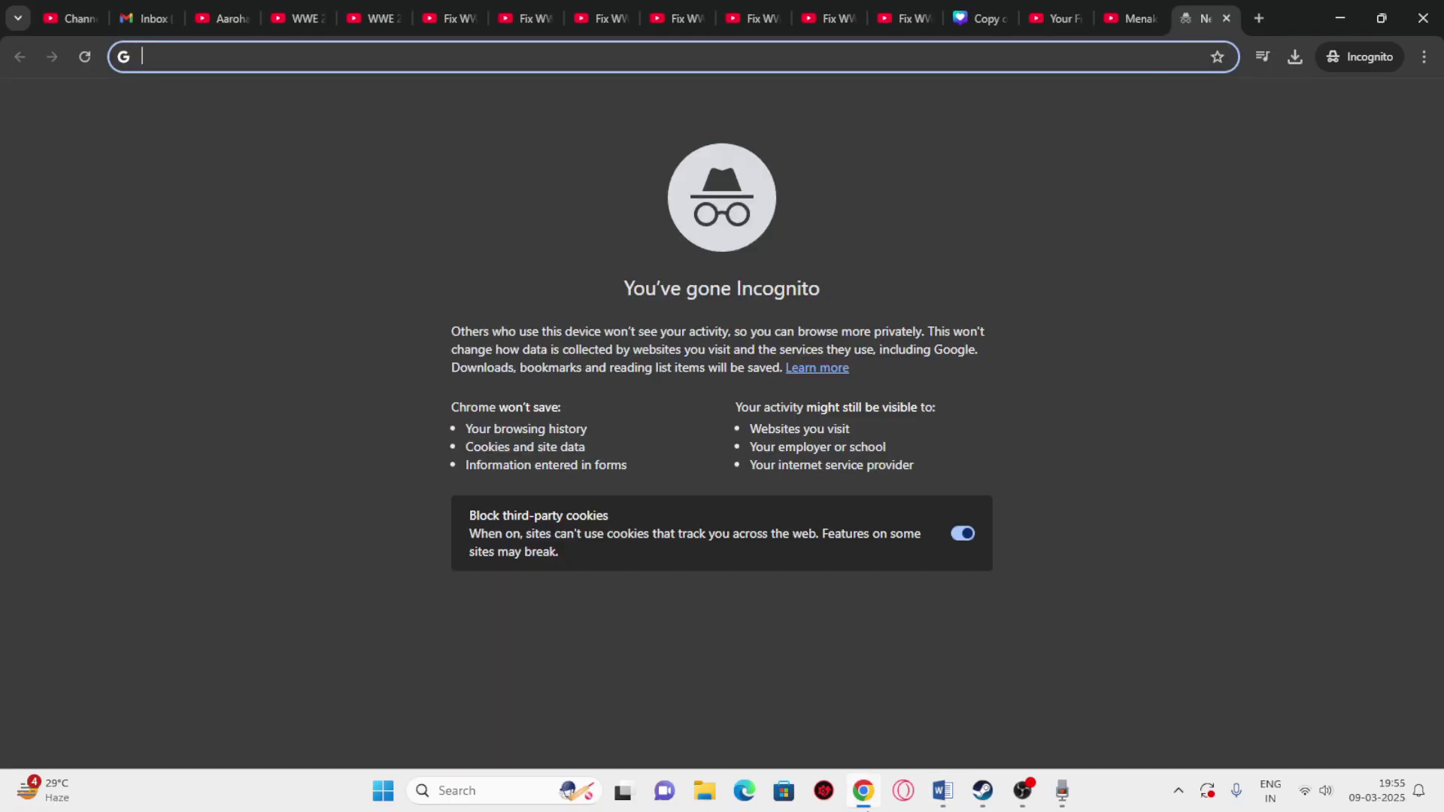
pyautogui.click(942, 791)
pyautogui.keyDown('ctrl'); pyautogui.click(605, 472); pyautogui.keyUp('ctrl')
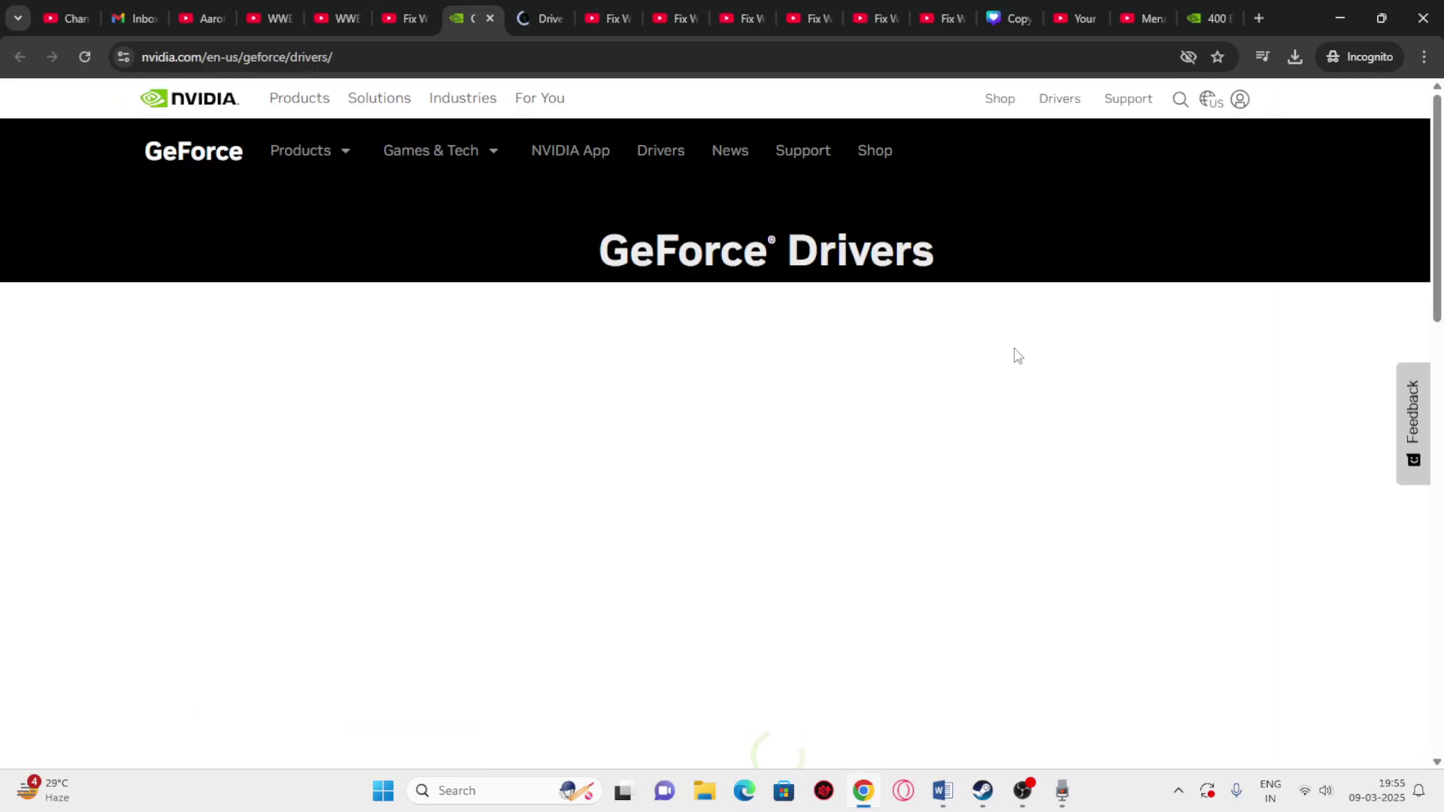
pyautogui.scroll(-5, 1220, 251)
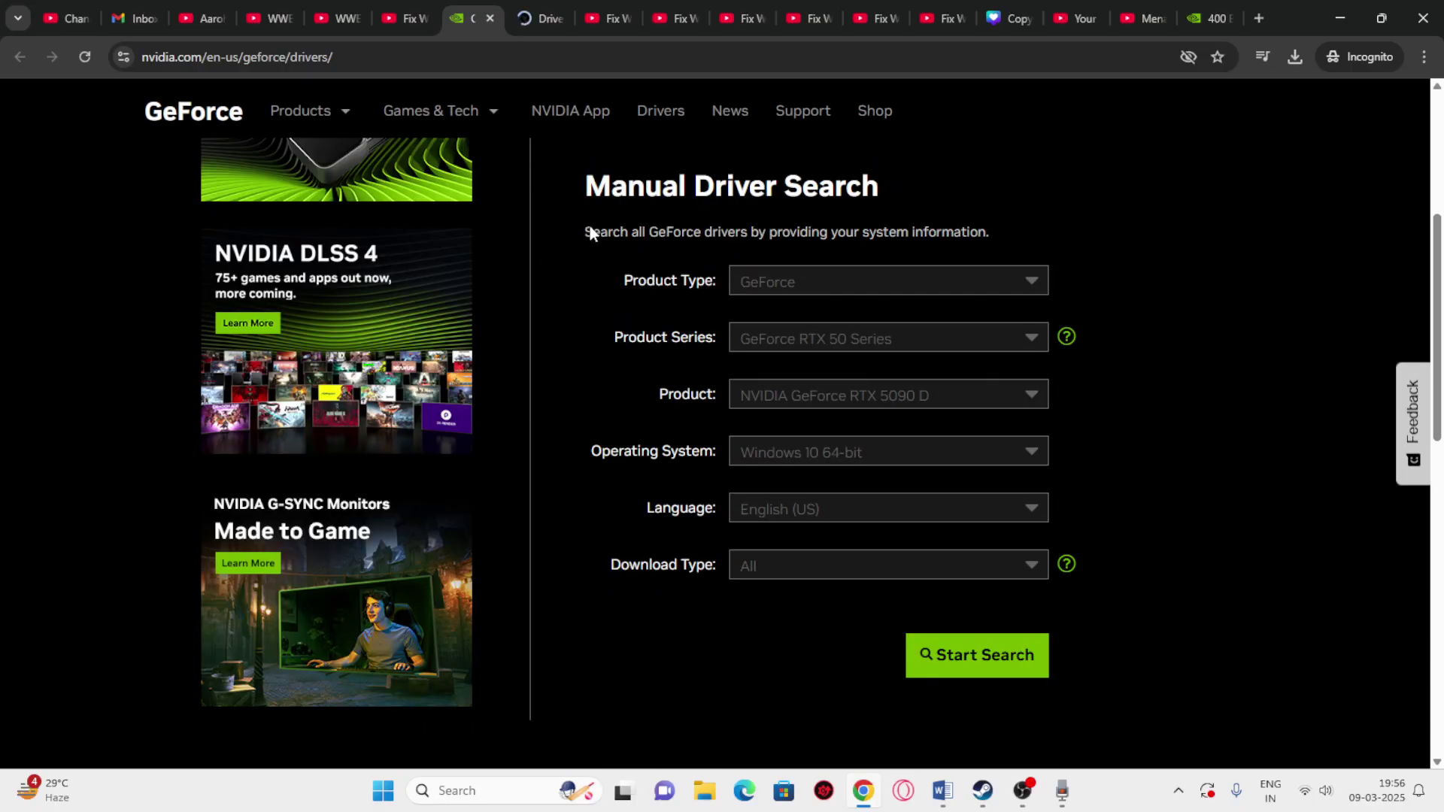
# Run a manual driver search for GeForce RTX 50 Series on Windows 11, English (US).
pyautogui.click(794, 288)
pyautogui.click(786, 286)
pyautogui.click(782, 290)
pyautogui.click(807, 315)
pyautogui.click(819, 339)
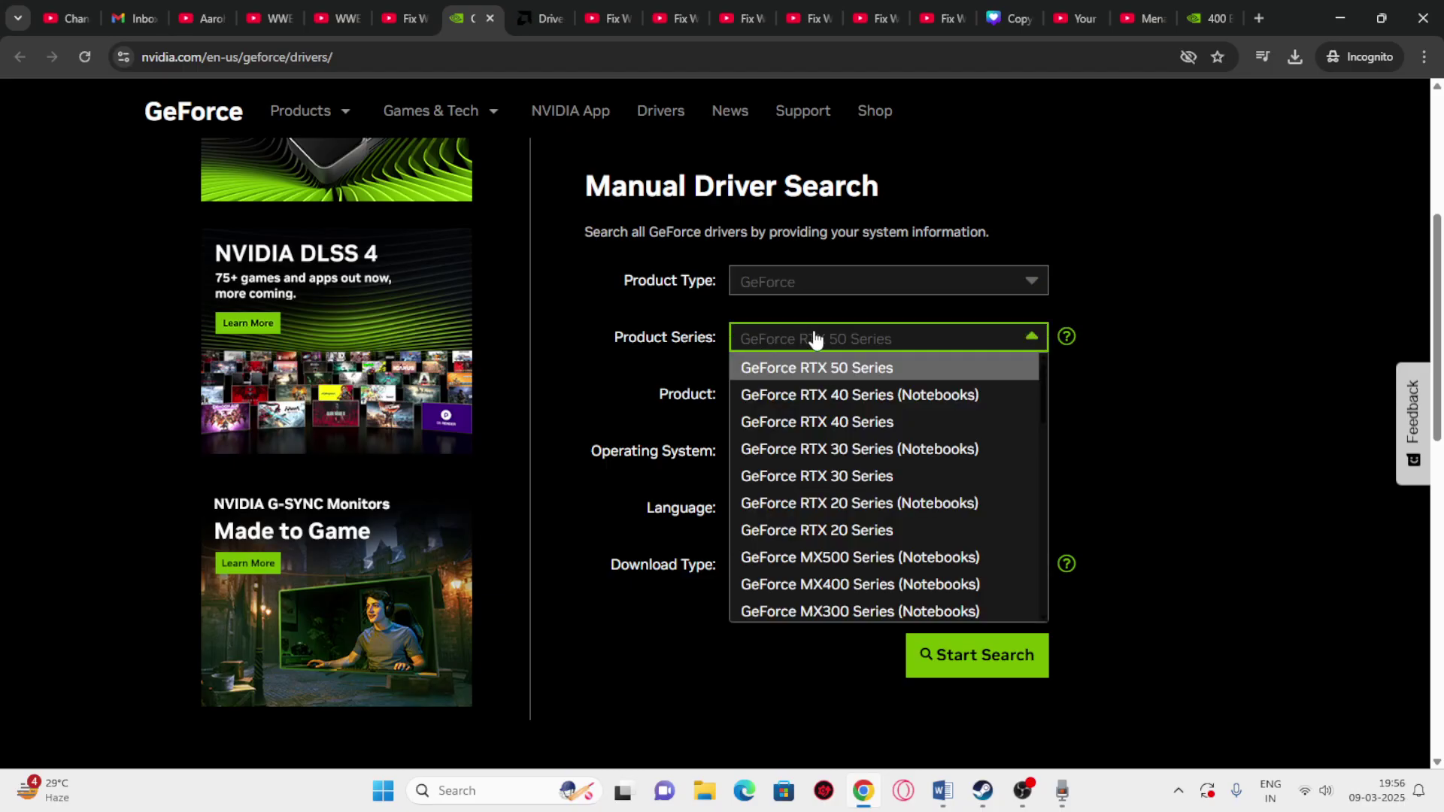
pyautogui.click(822, 358)
pyautogui.click(833, 399)
pyautogui.click(835, 401)
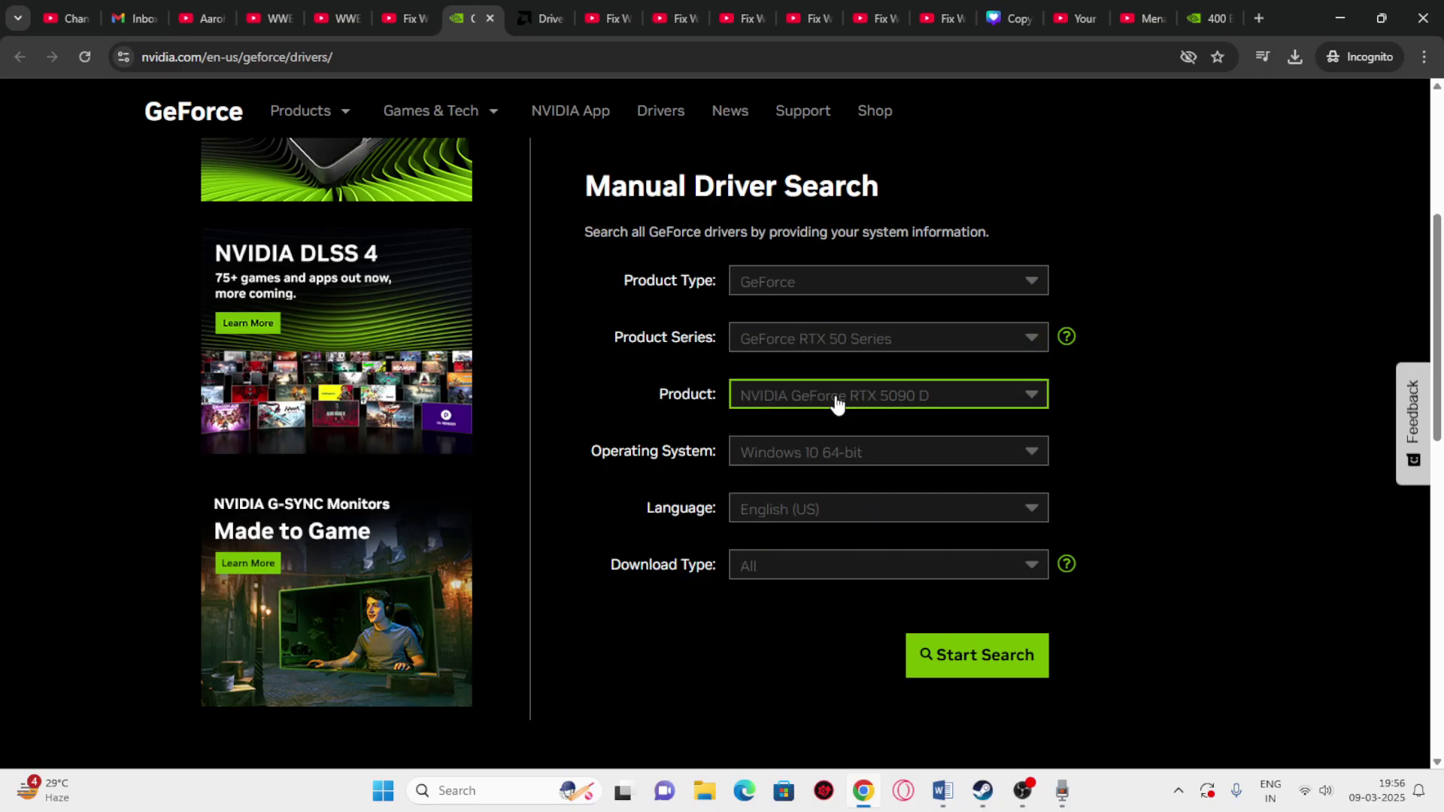
pyautogui.click(798, 455)
pyautogui.click(815, 508)
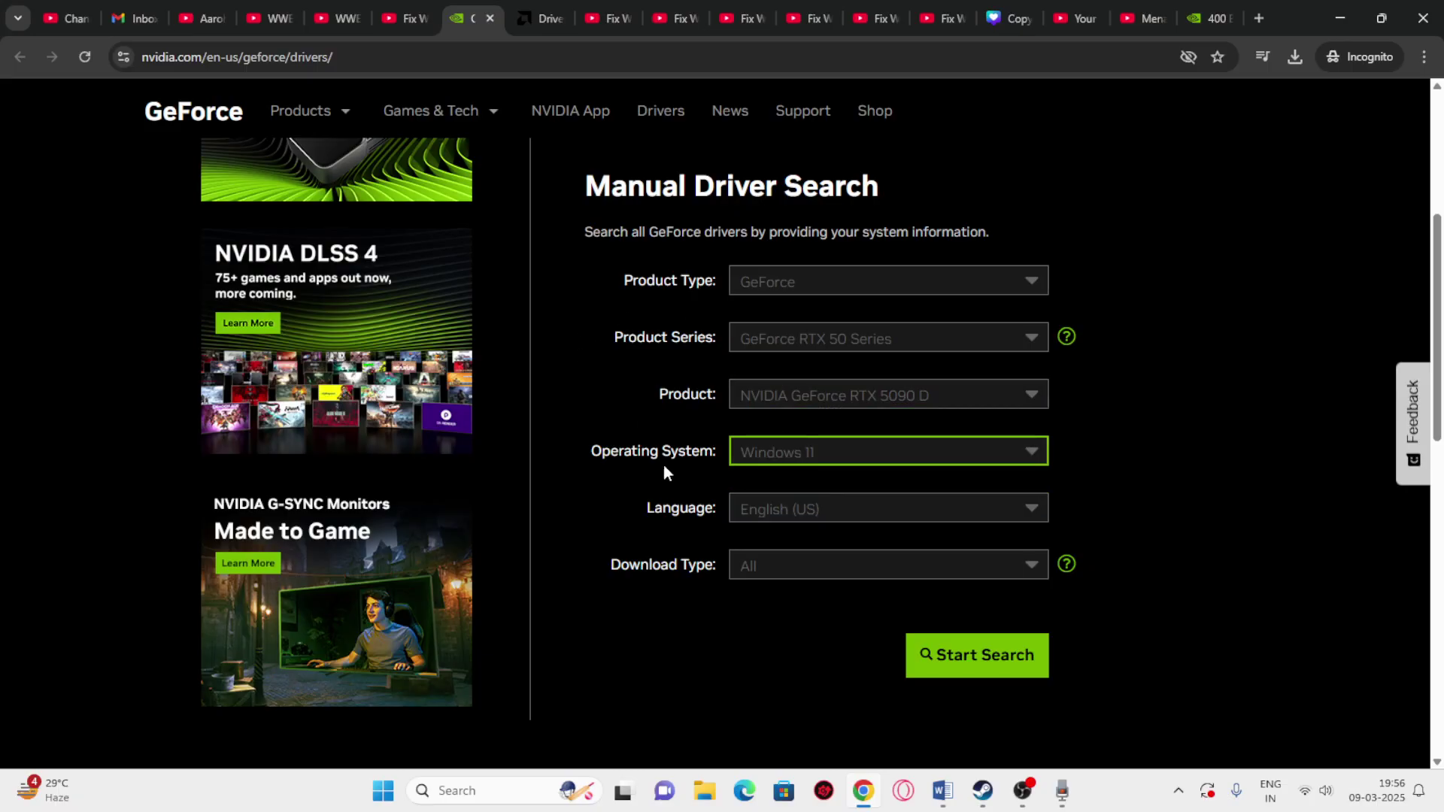
pyautogui.click(803, 515)
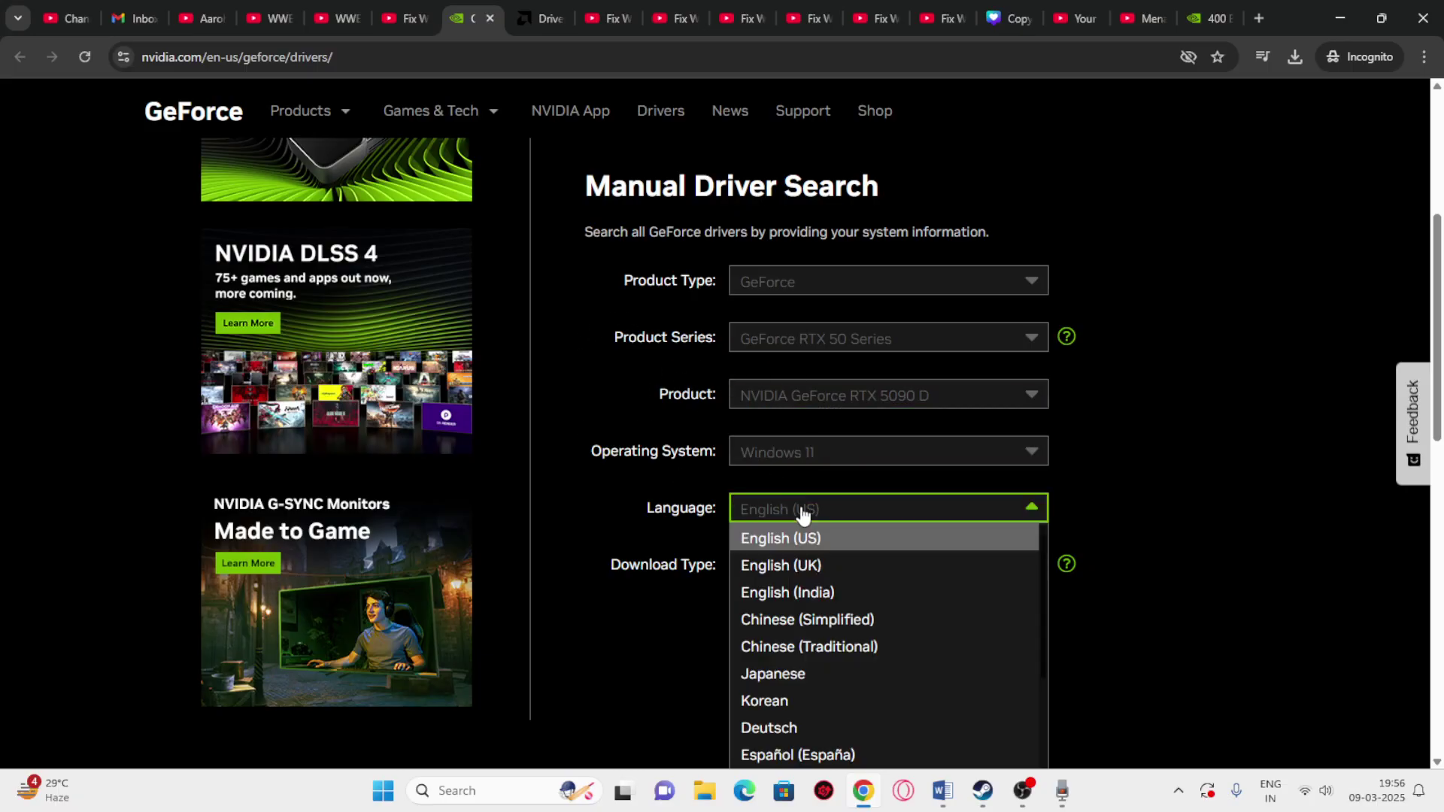
pyautogui.click(803, 513)
pyautogui.click(954, 655)
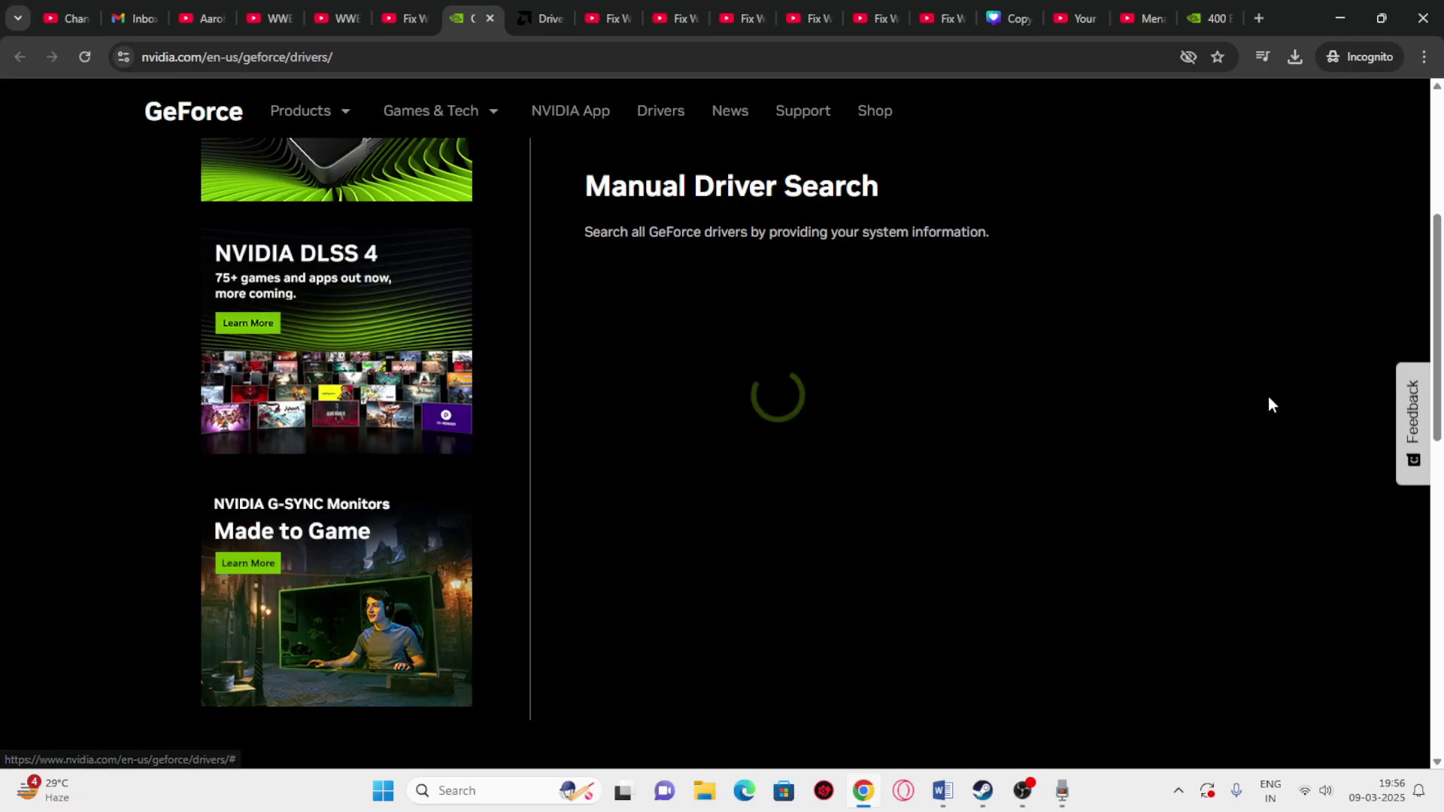
pyautogui.click(524, 9)
# Choose Graphics > Radeon RX > Radeon RX 5000 Series > AMD Radeon RX 5700 and submit.
pyautogui.scroll(-8, 615, 196)
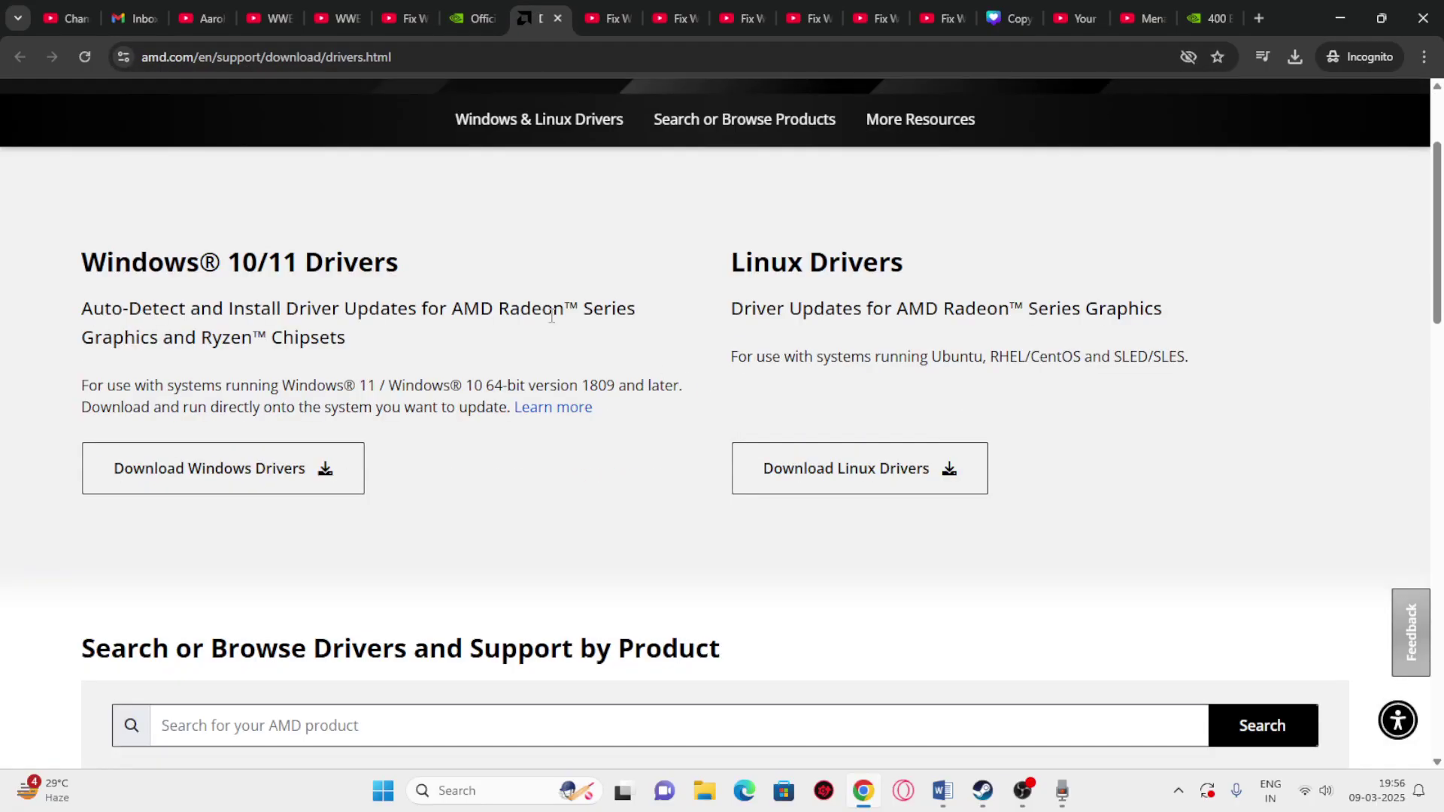
pyautogui.click(172, 412)
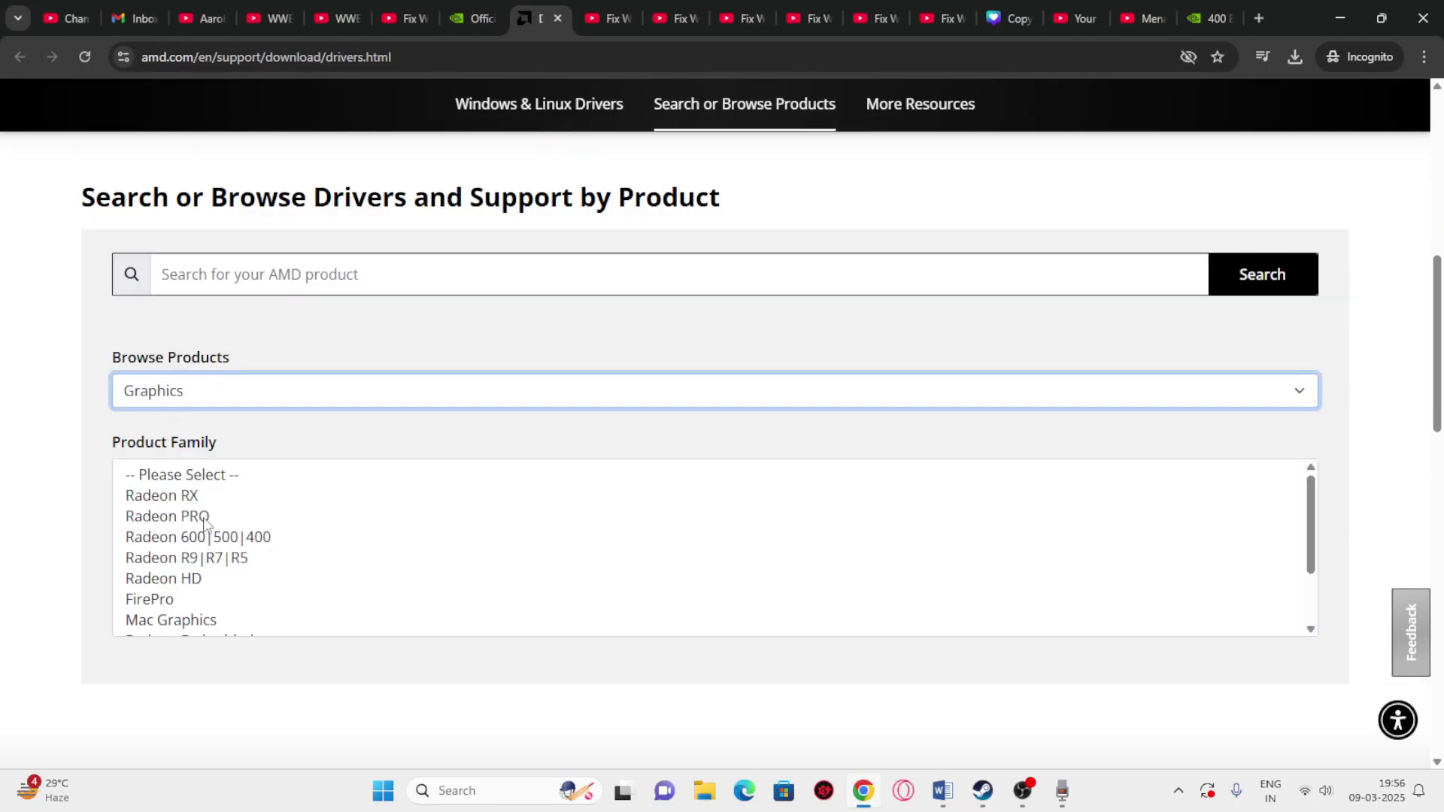
pyautogui.click(176, 498)
pyautogui.scroll(-2, 296, 416)
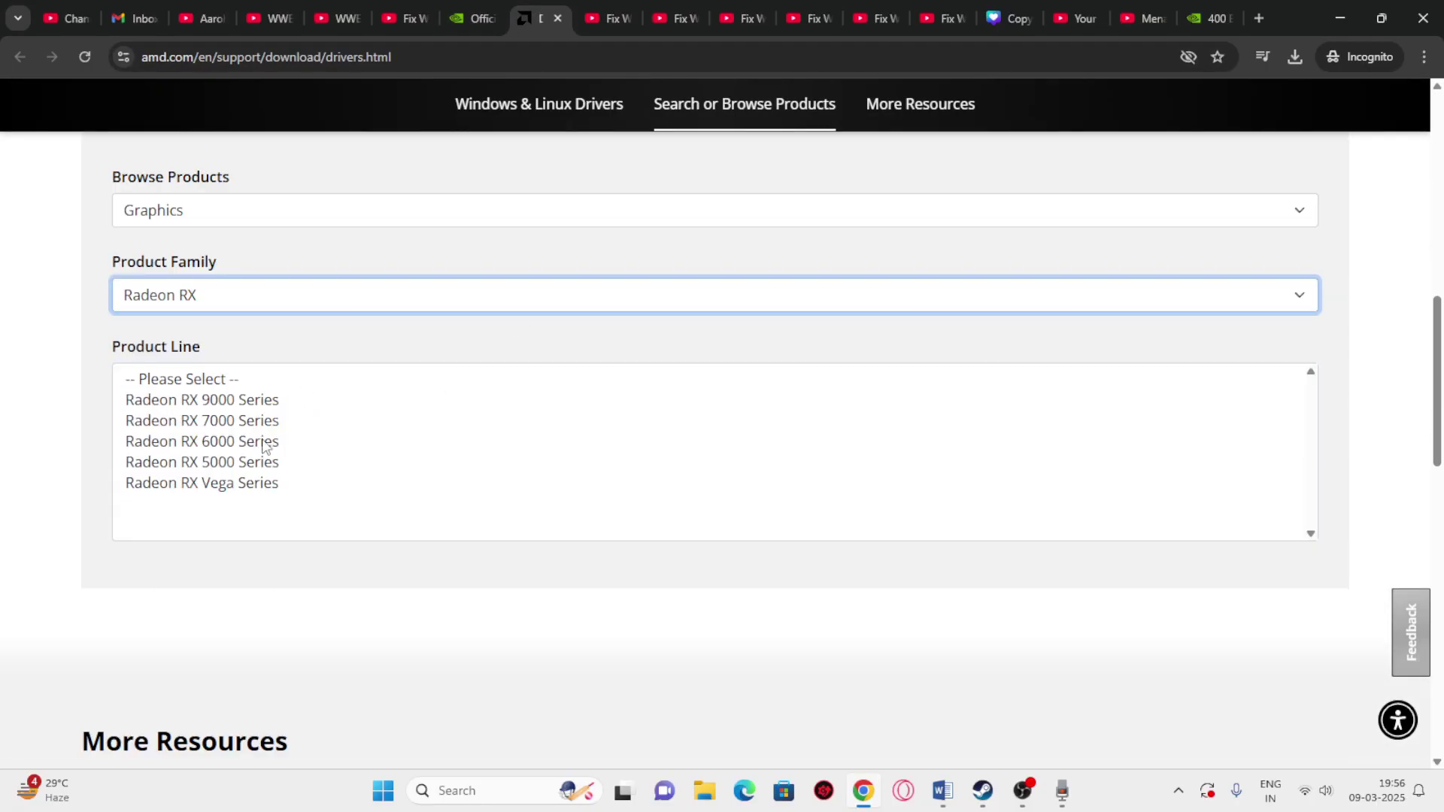
pyautogui.click(228, 461)
pyautogui.scroll(-2, 248, 451)
pyautogui.click(255, 346)
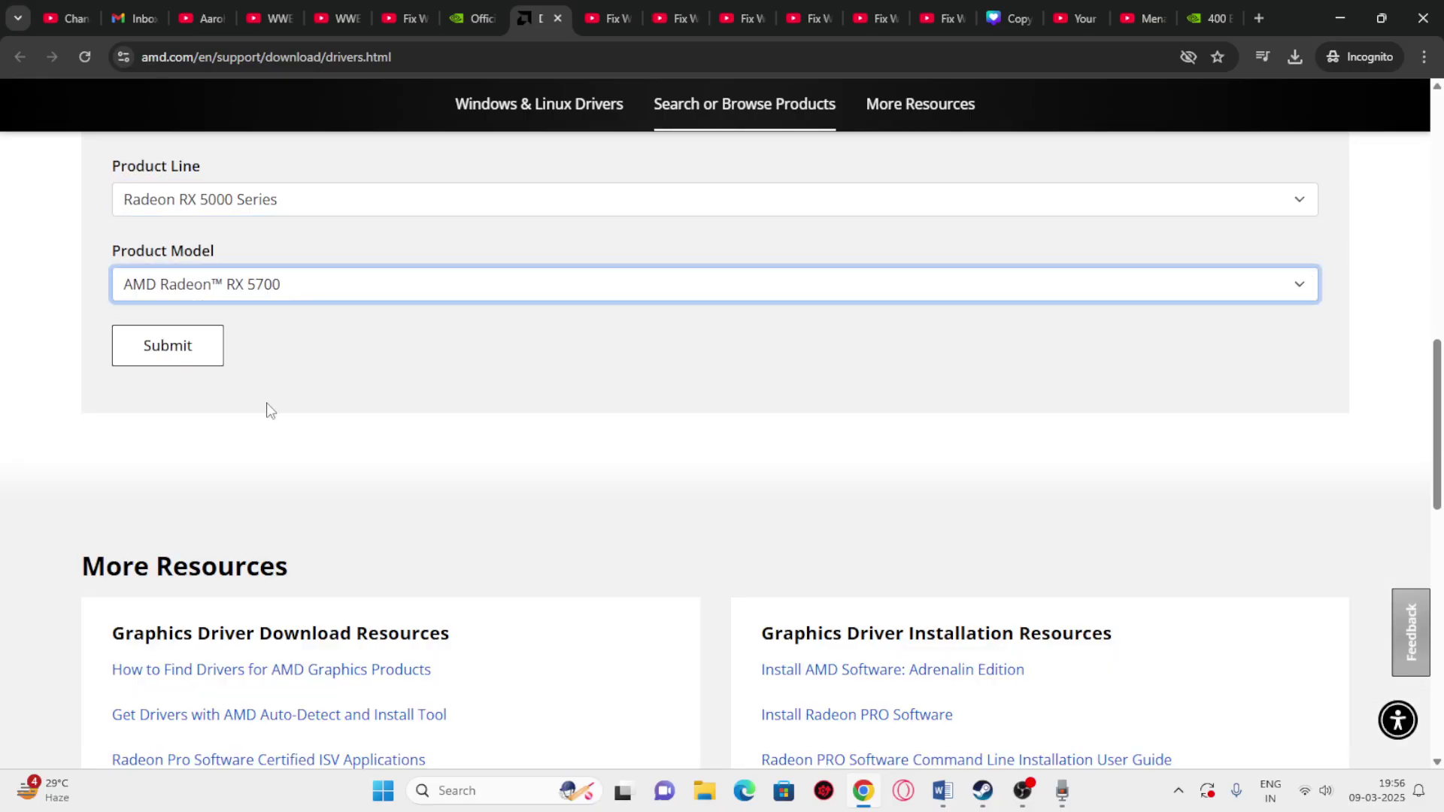
pyautogui.click(180, 359)
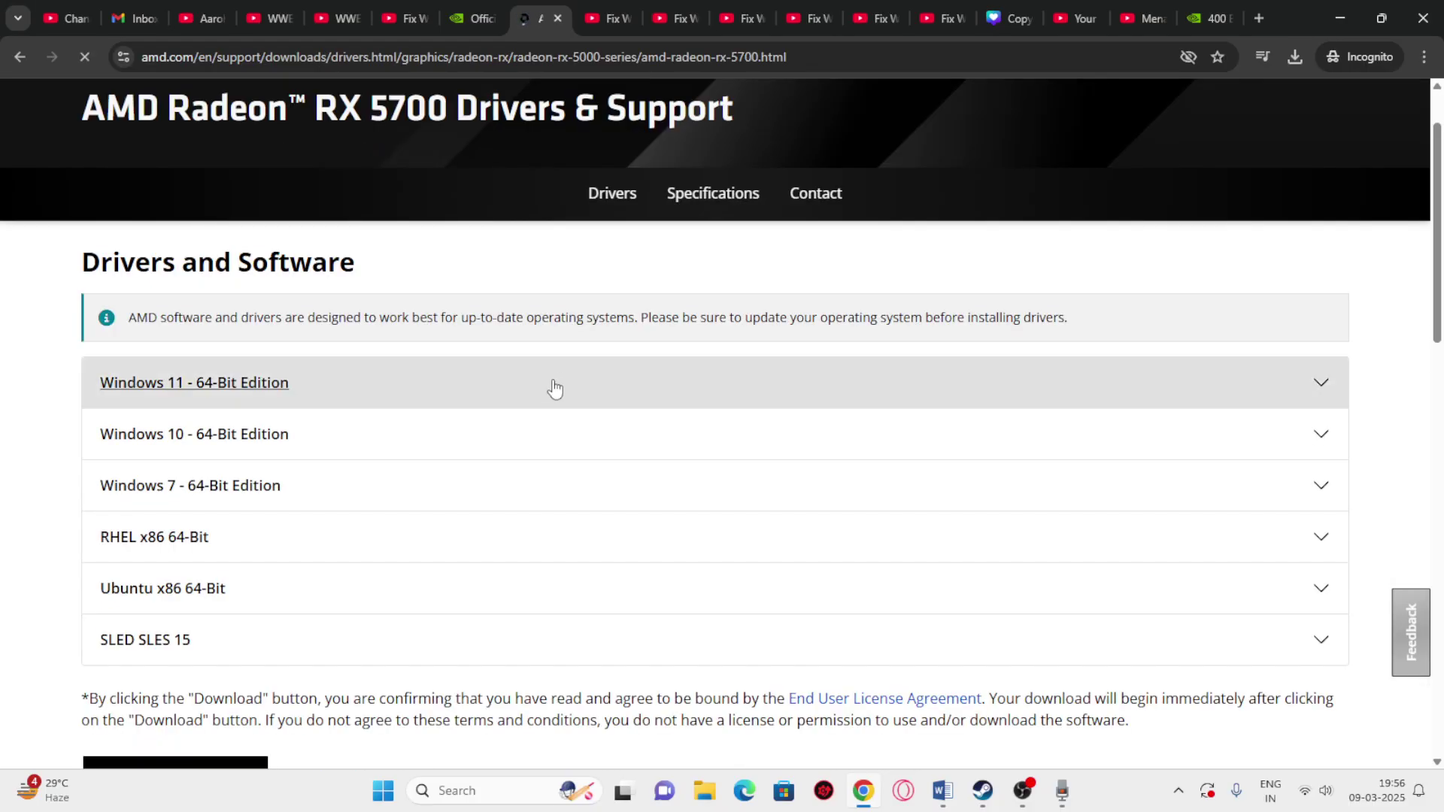